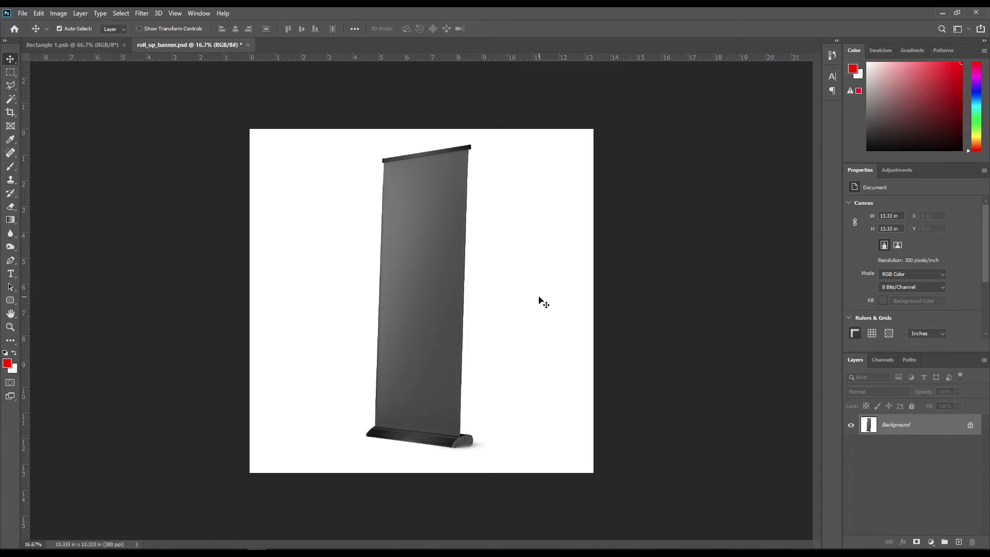
Step: With the Pen tool, zoom in and trace the top bar's left end and corners
left_click(11, 260)
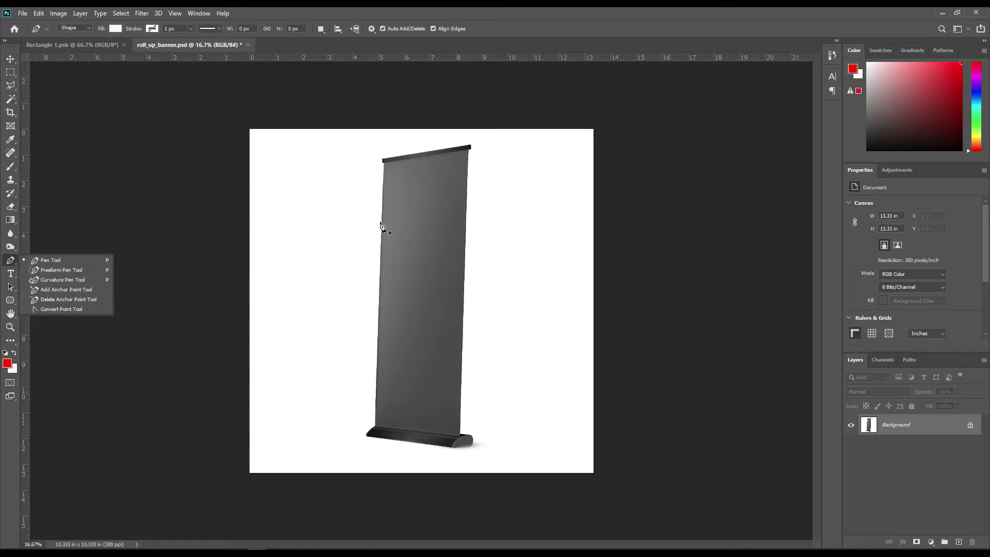
key("ctrl+plus")
key("ctrl+plus")
key("ctrl+plus")
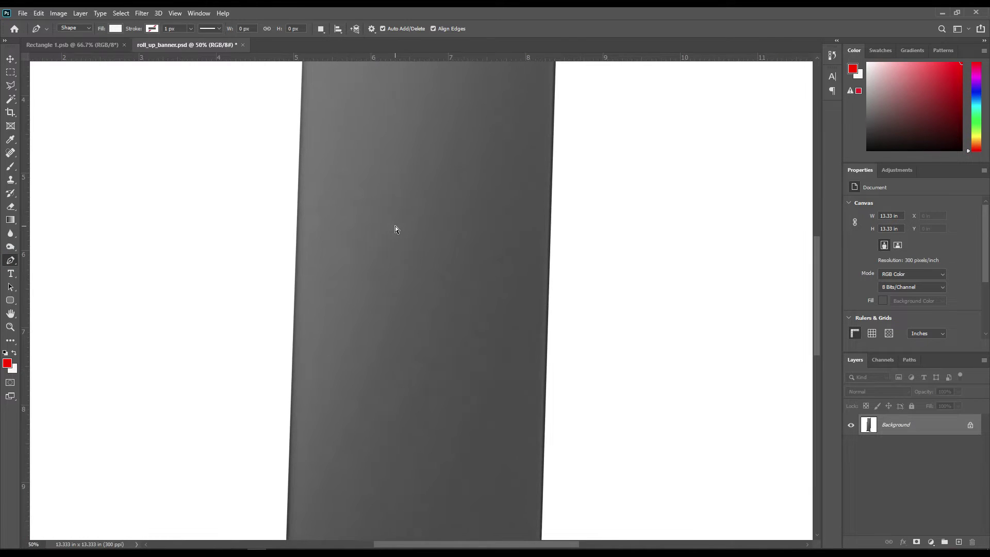
scroll(389, 240, "up", 10)
key("ctrl+plus")
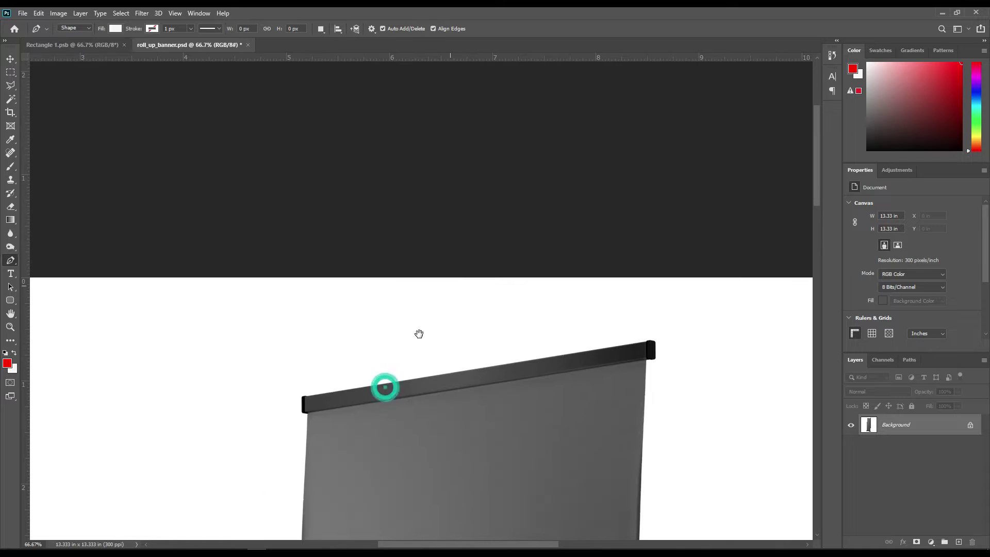
key("ctrl+plus")
key("ctrl+plus")
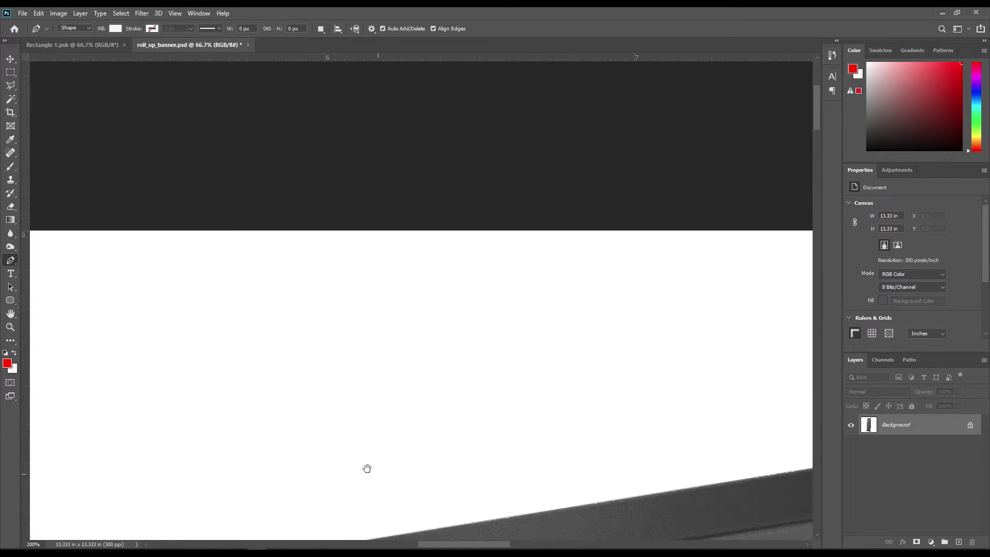
left_click_drag(423, 303, 460, 444)
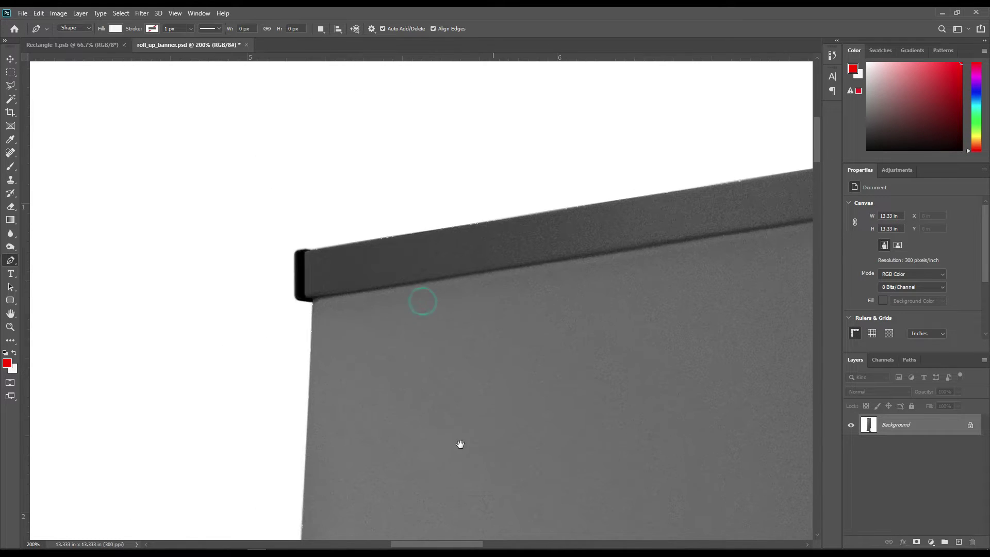
left_click(308, 301)
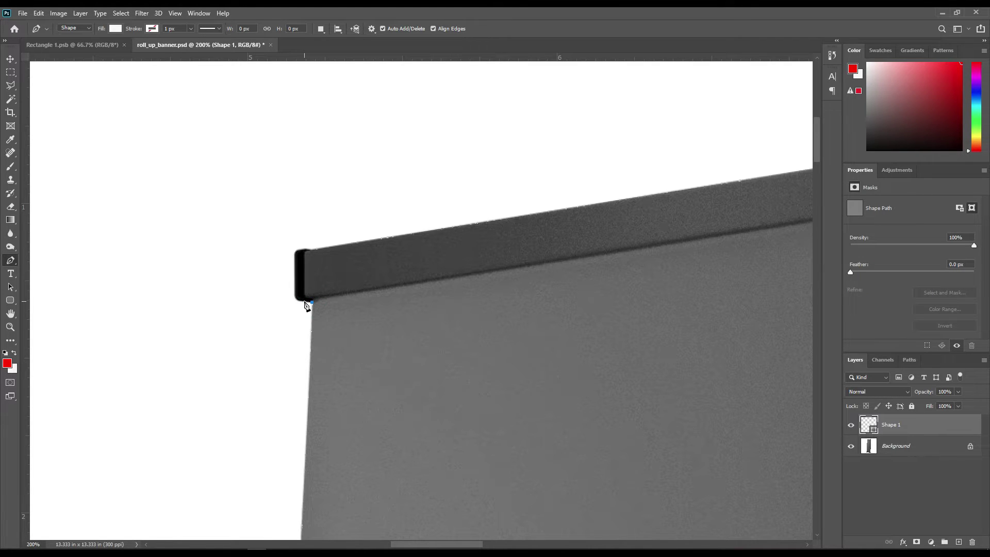
left_click(295, 293)
left_click(295, 256)
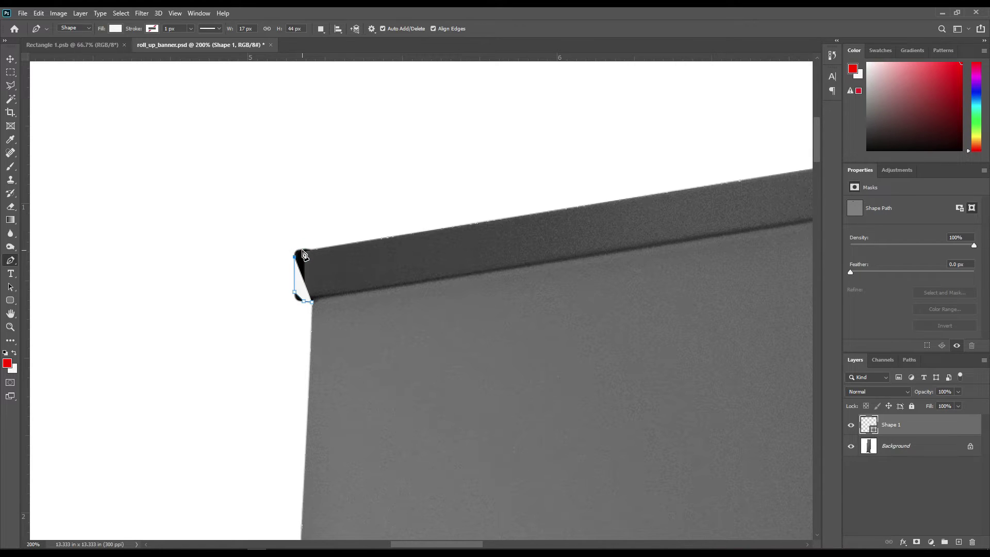
left_click(313, 250)
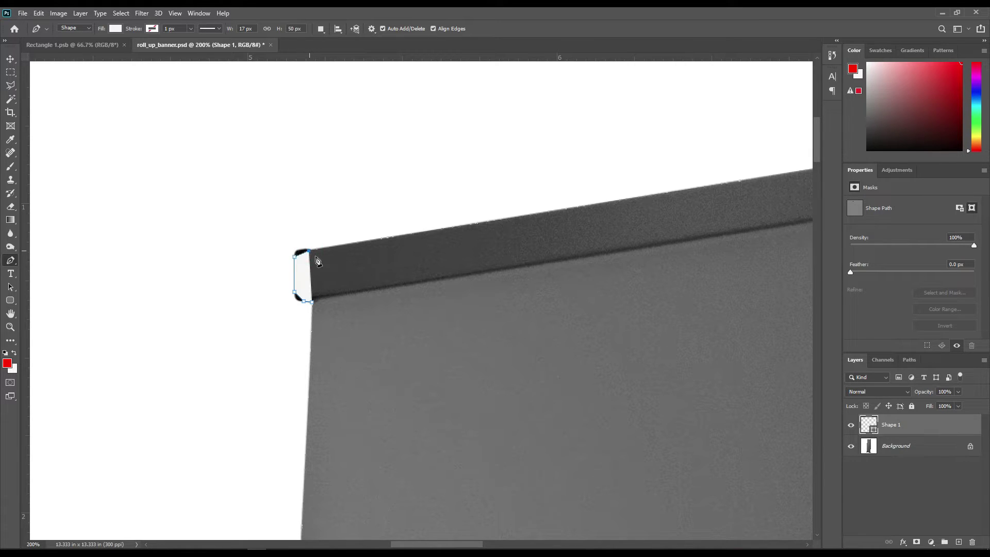
Step: Continue the outline along the top edge and around the right end cap
mouse_move(673, 266)
left_mouse_down()
mouse_move(363, 338)
mouse_move(409, 335)
left_mouse_up()
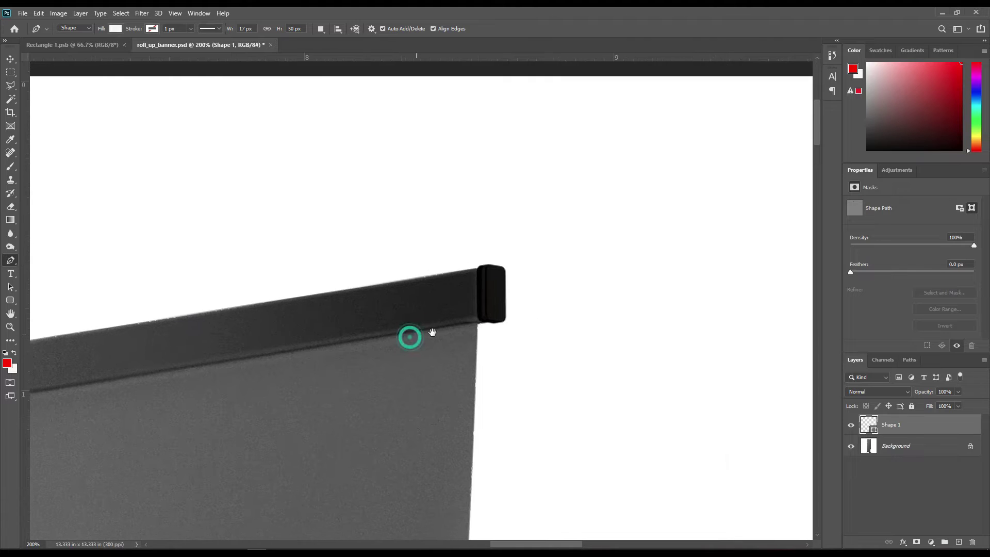
left_click(481, 271)
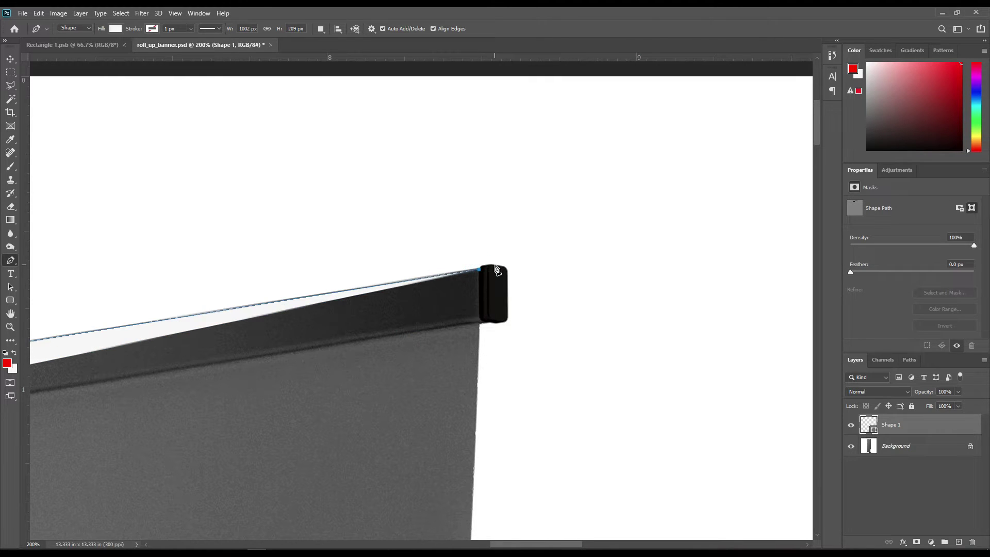
left_click(502, 268)
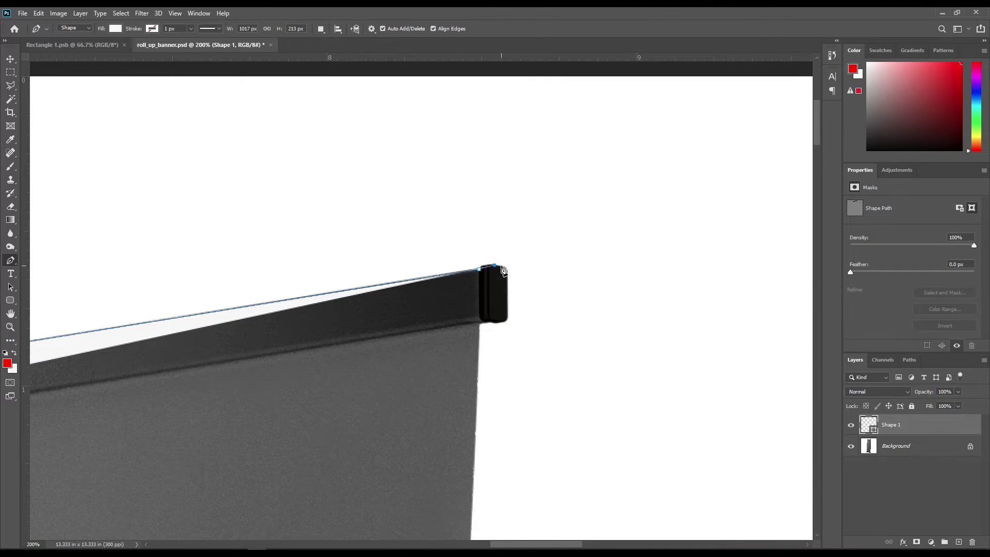
left_click(507, 276)
left_click(508, 312)
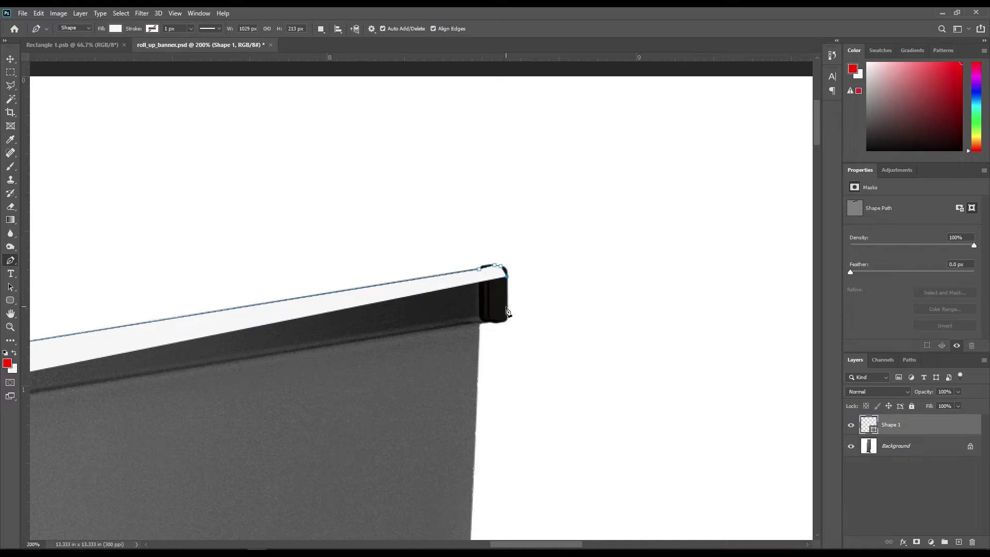
left_click(508, 316)
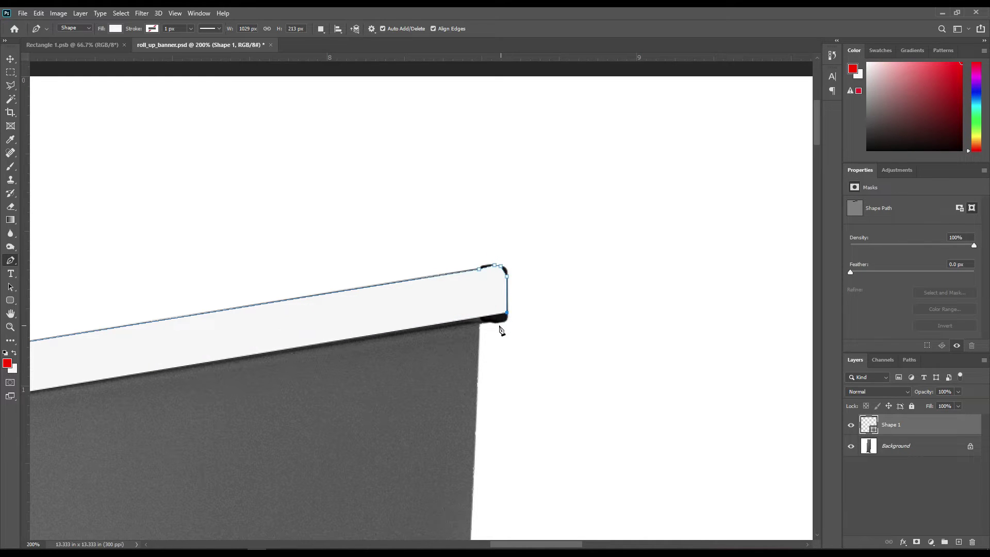
left_click(480, 328)
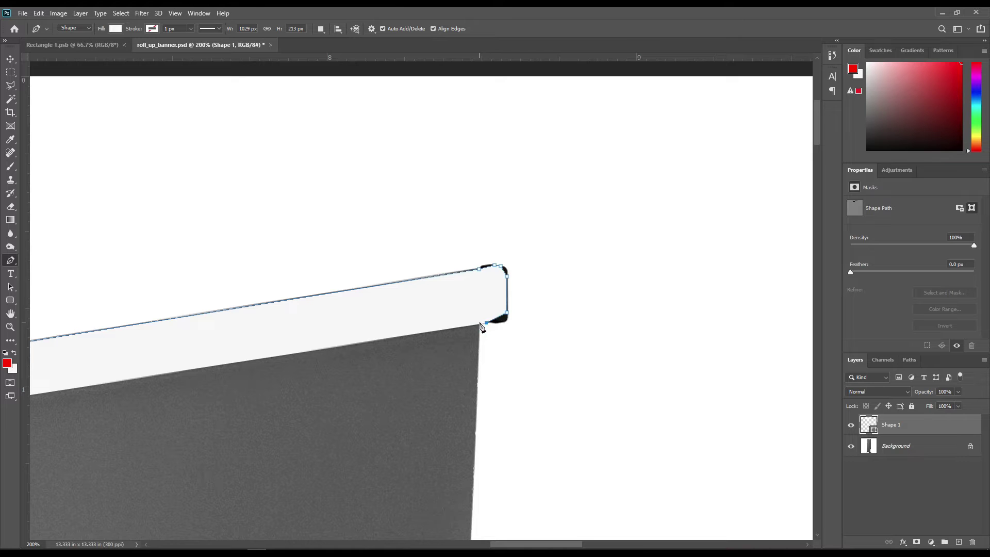
left_click(481, 328)
Step: Trace down to the foot and along its bottom, closing the outline at the left edge
mouse_move(539, 472)
left_mouse_down()
mouse_move(580, 398)
mouse_move(605, 376)
mouse_move(622, 396)
mouse_move(628, 301)
mouse_move(640, 295)
mouse_move(637, 377)
left_mouse_up()
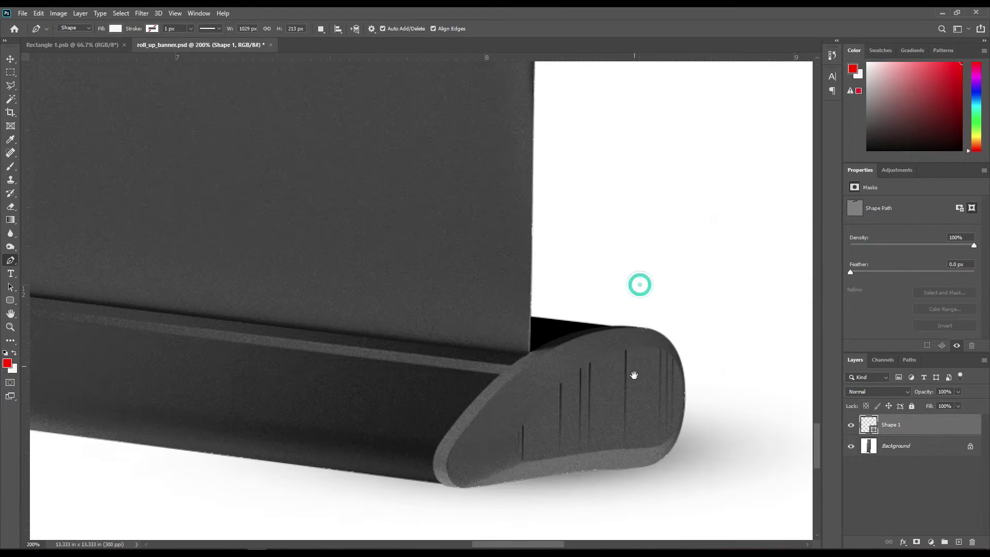
left_click(531, 320)
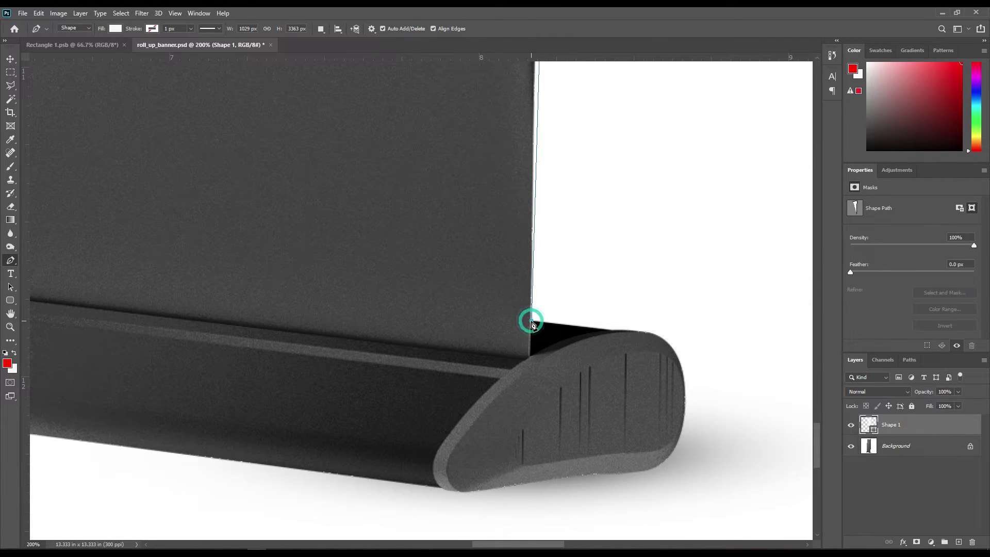
left_click(611, 331)
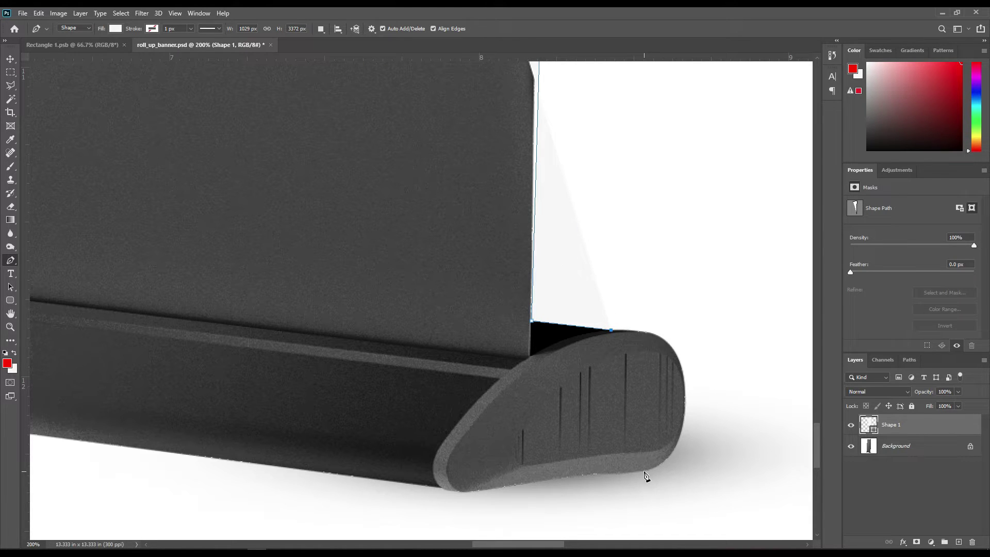
left_click(644, 471)
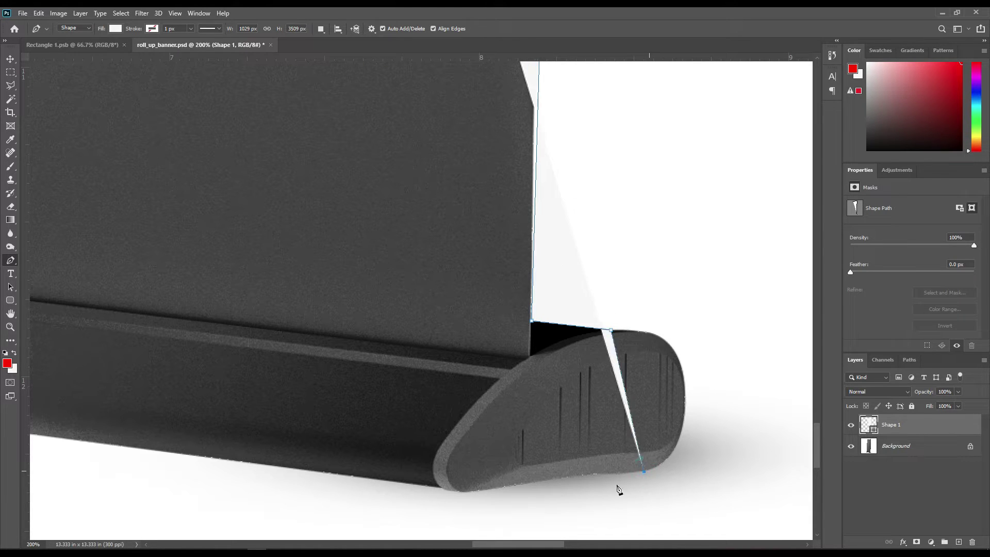
left_click(464, 493)
left_click_drag(441, 492, 652, 490)
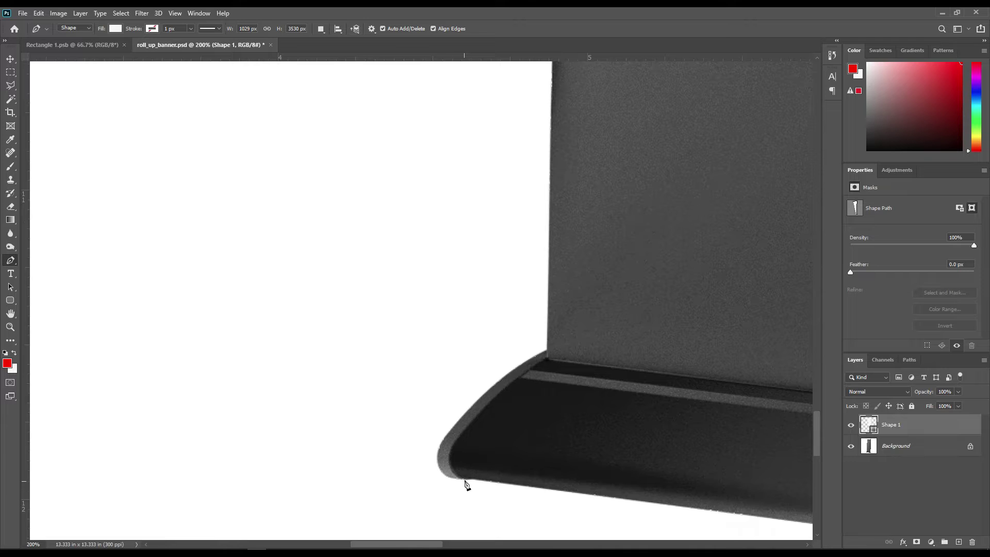
left_click(466, 479)
left_click(442, 444)
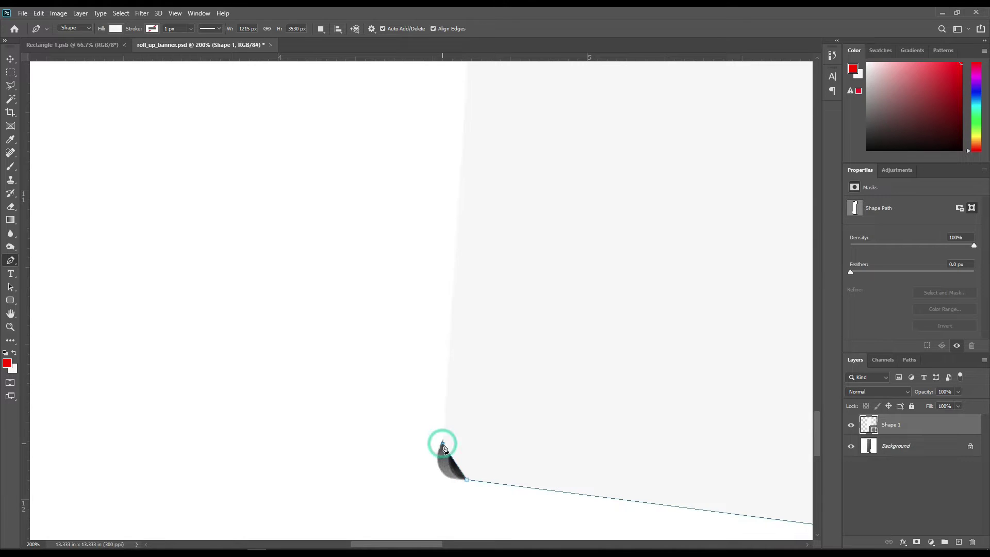
Step: Set Shape 1 to 0% opacity and add anchors at the foot's top and bar's lower-left corners
key("0")
key("0")
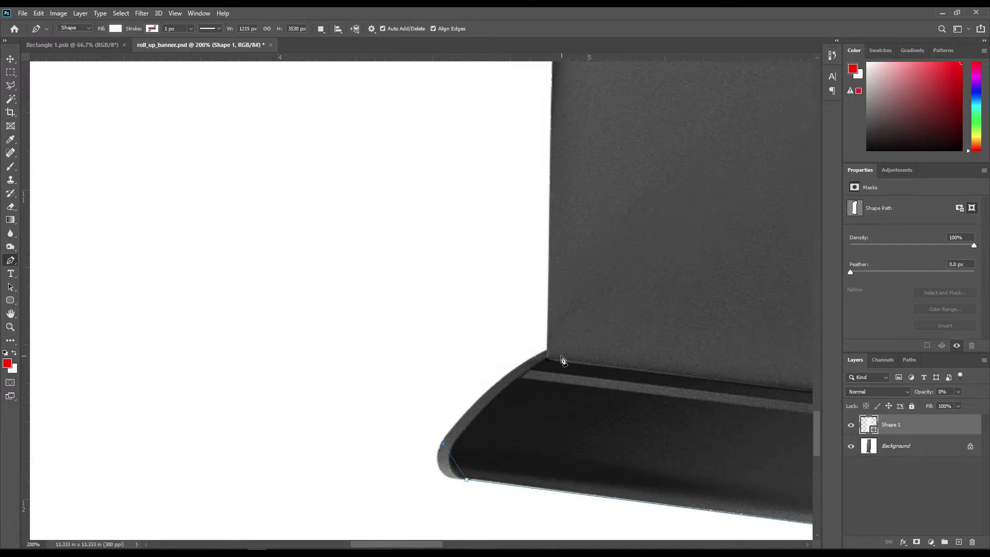
left_click(547, 355)
left_click_drag(617, 316, 598, 324)
scroll(602, 344, "up", 5)
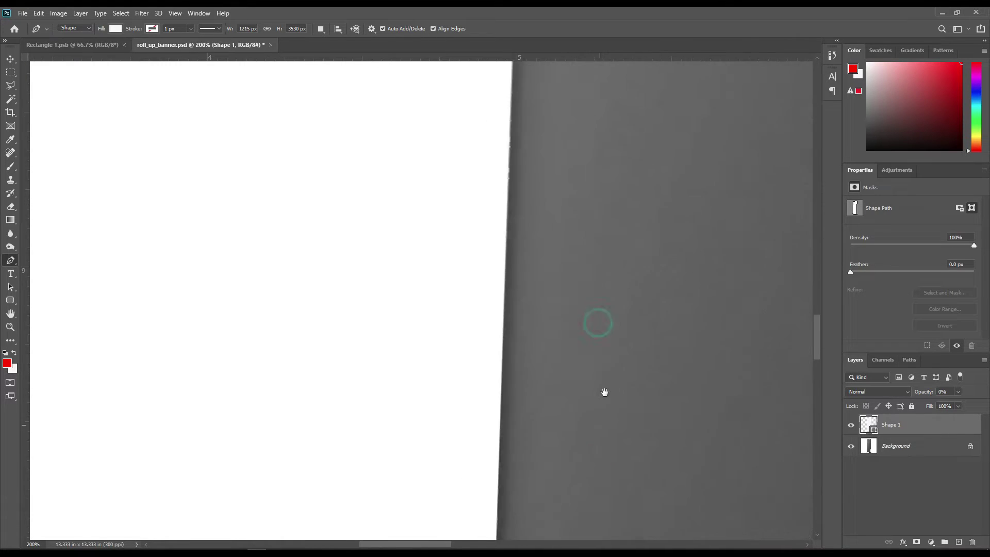
scroll(631, 356, "down", 2)
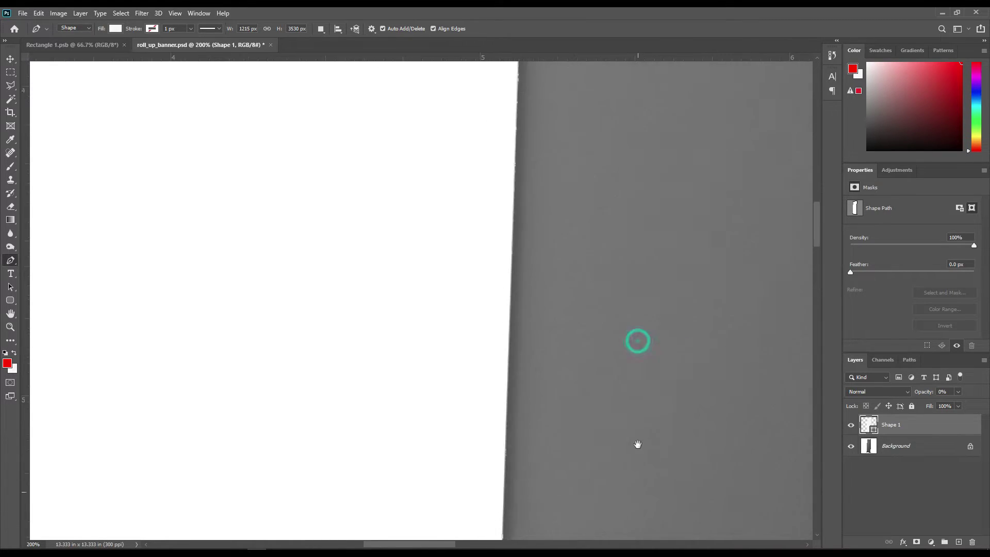
scroll(657, 421, "up", 10)
scroll(665, 407, "up", 3)
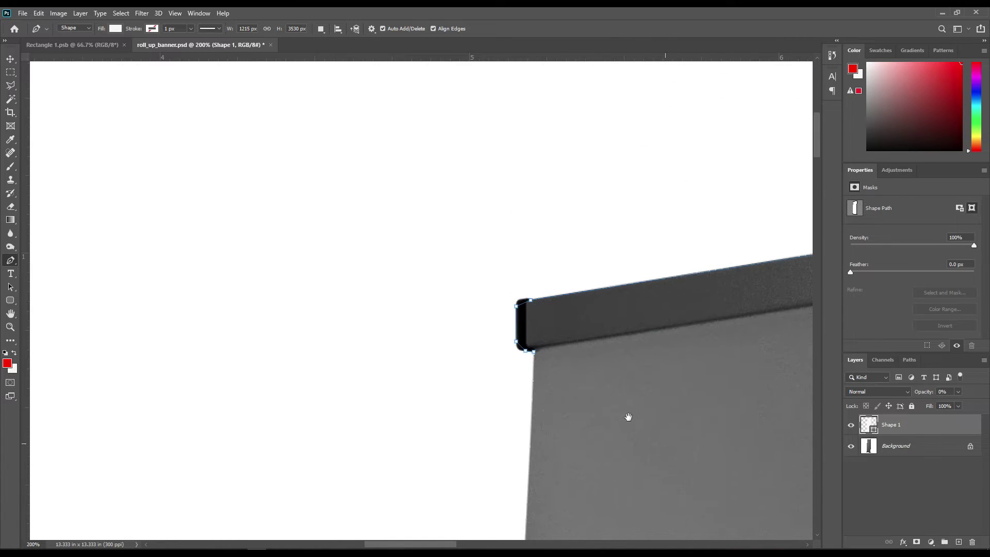
left_click(534, 352)
right_click(10, 263)
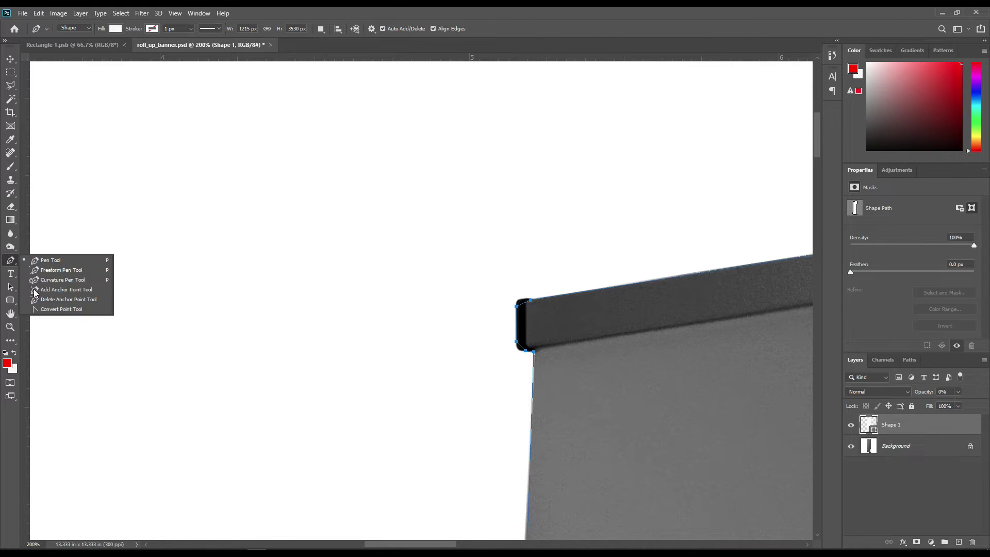
Step: Add and adjust anchor points around the top bar's left corner
left_click(47, 291)
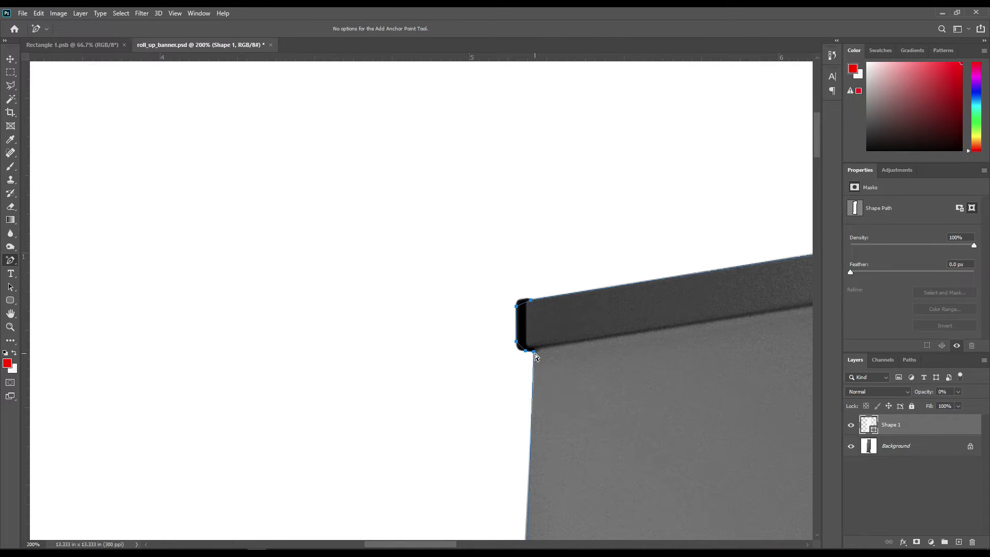
left_click(533, 351)
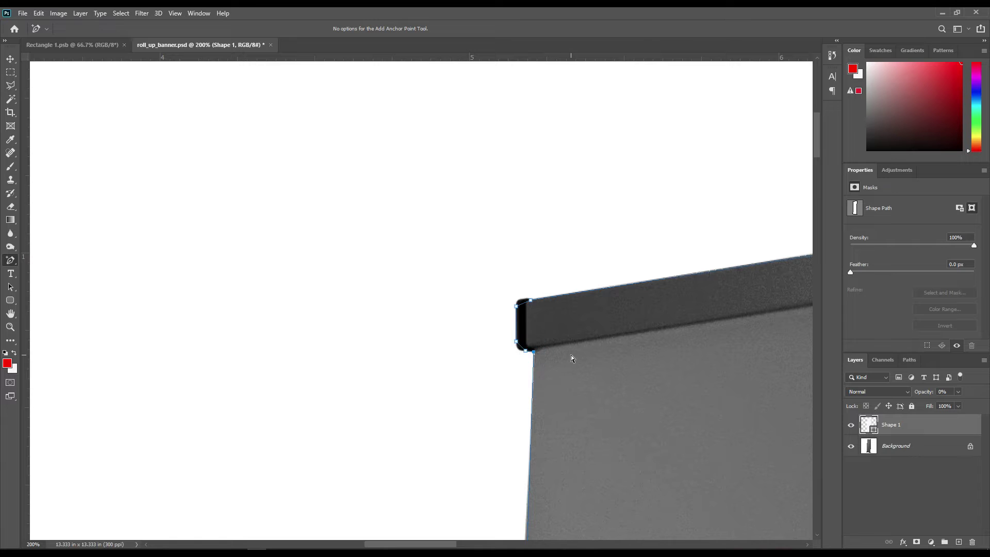
left_click(522, 353)
left_click(523, 304)
left_click(518, 301)
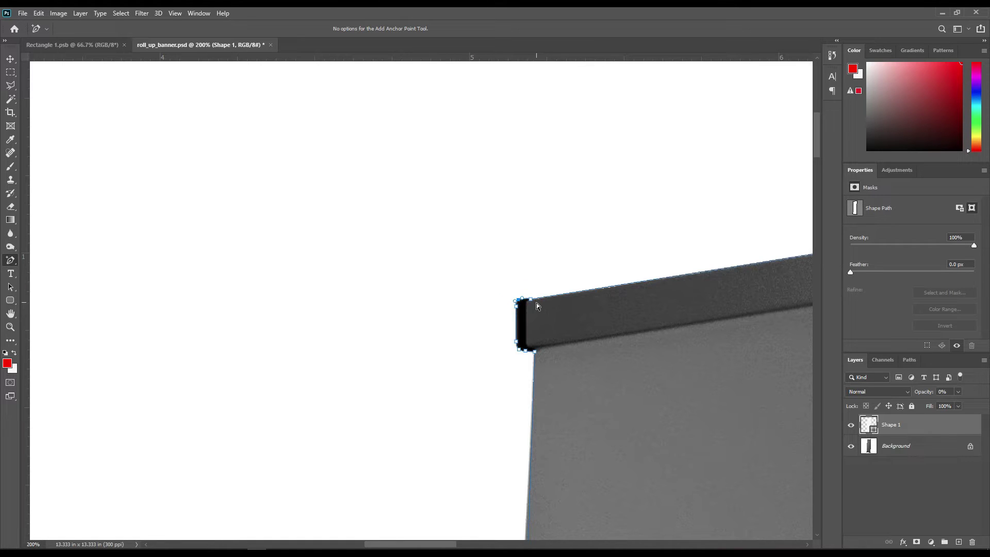
left_click(532, 301)
left_click(523, 301)
left_click(526, 299)
Step: Reshape the path around the top bar's right-end corners
left_click_drag(719, 318, 444, 374)
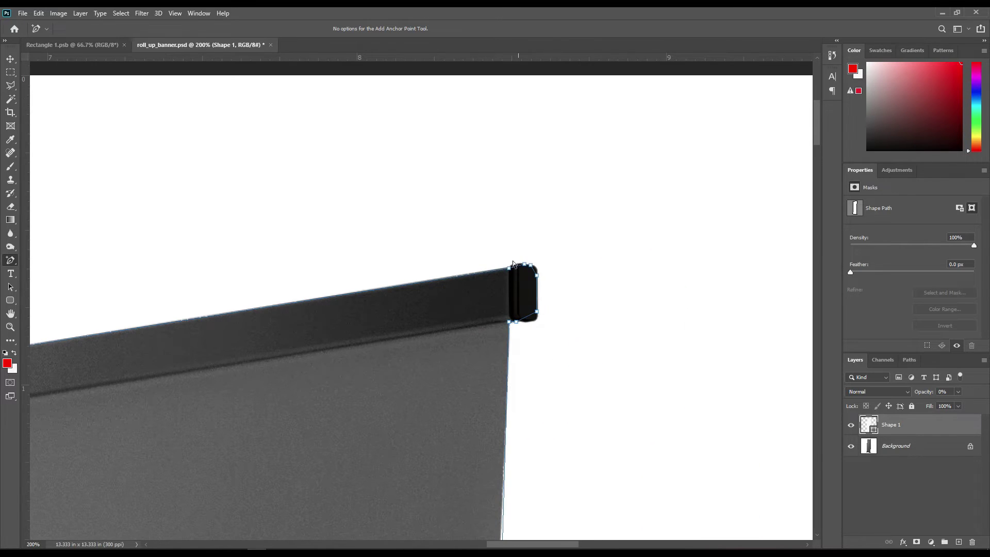
left_click(517, 265)
left_click(533, 276)
left_click(514, 322)
Step: Add anchors down the fabric's right edge and bend the curve at the foot's top corner
left_click_drag(610, 483, 647, 154)
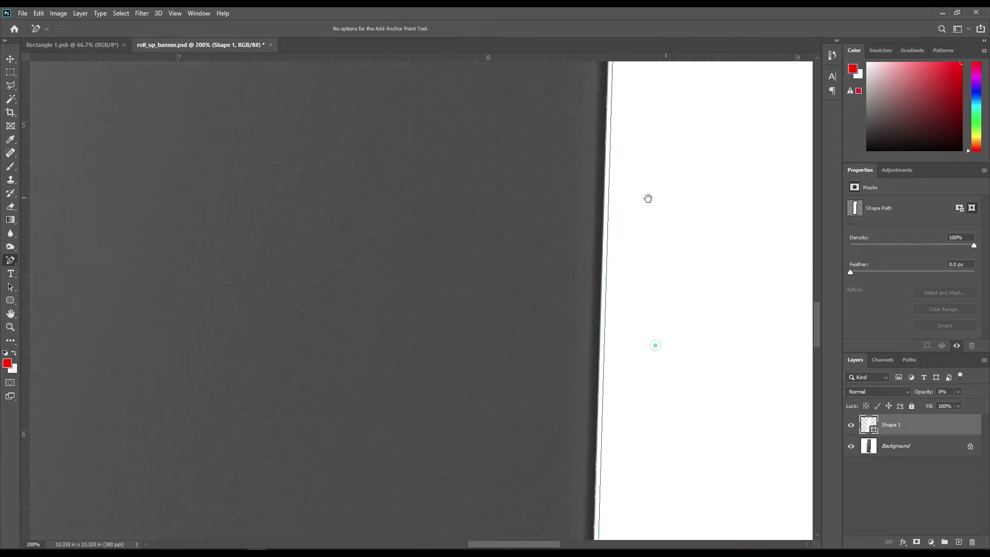
scroll(654, 308, "down", 10)
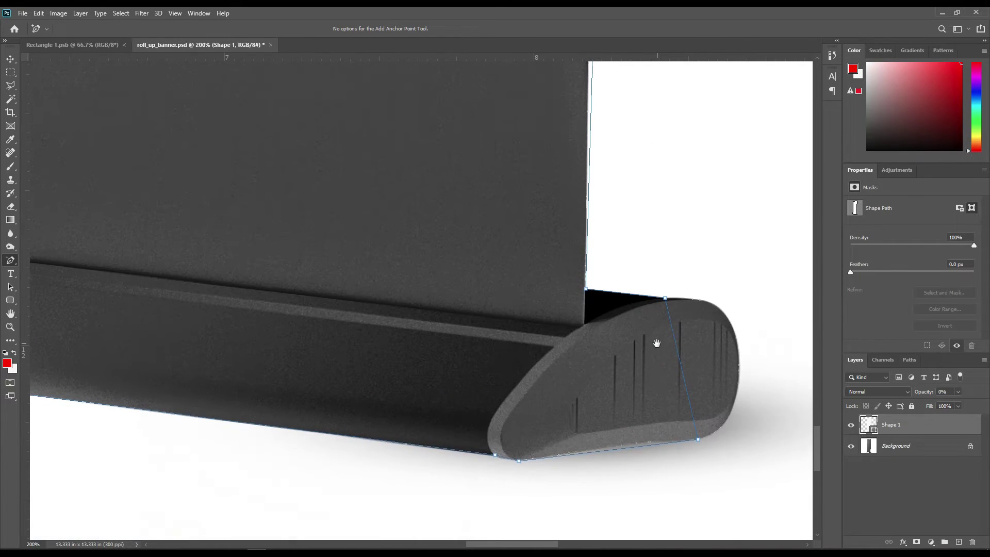
left_click_drag(585, 289, 585, 288)
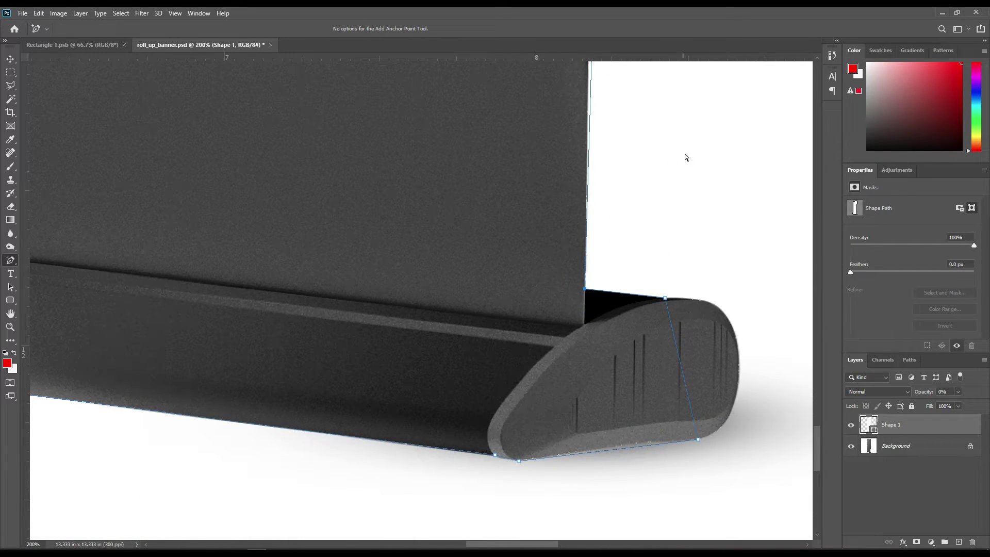
left_click_drag(673, 104, 637, 425)
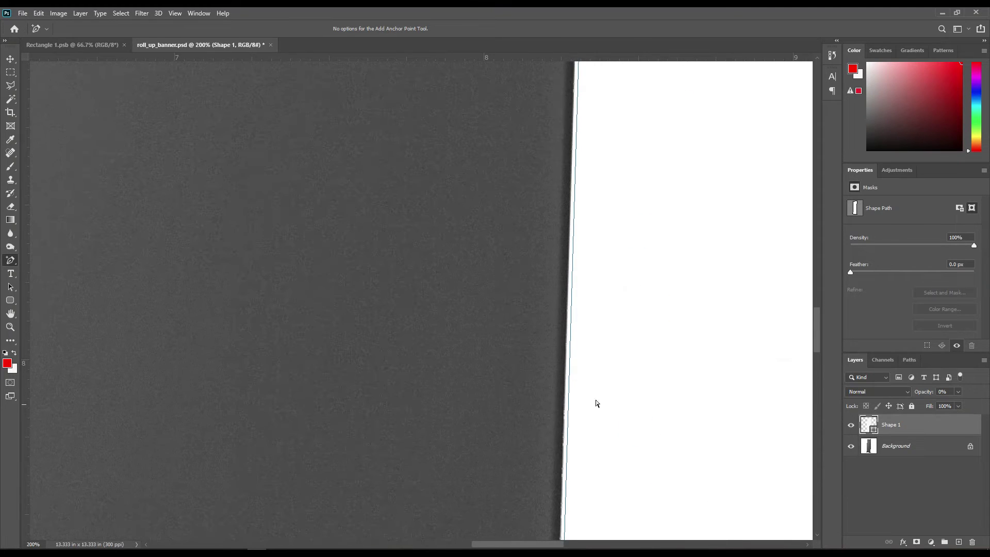
left_click(568, 328)
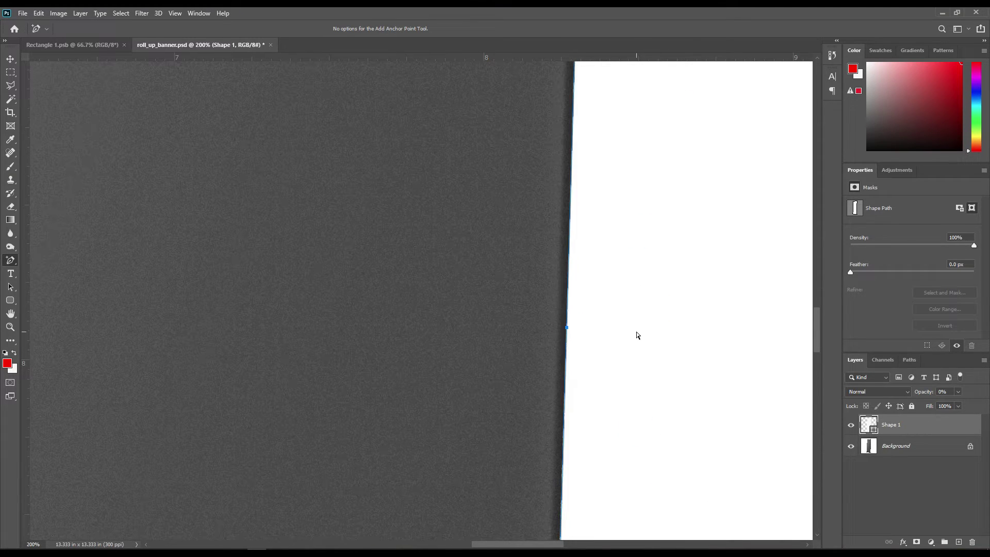
left_click_drag(644, 405, 643, 322)
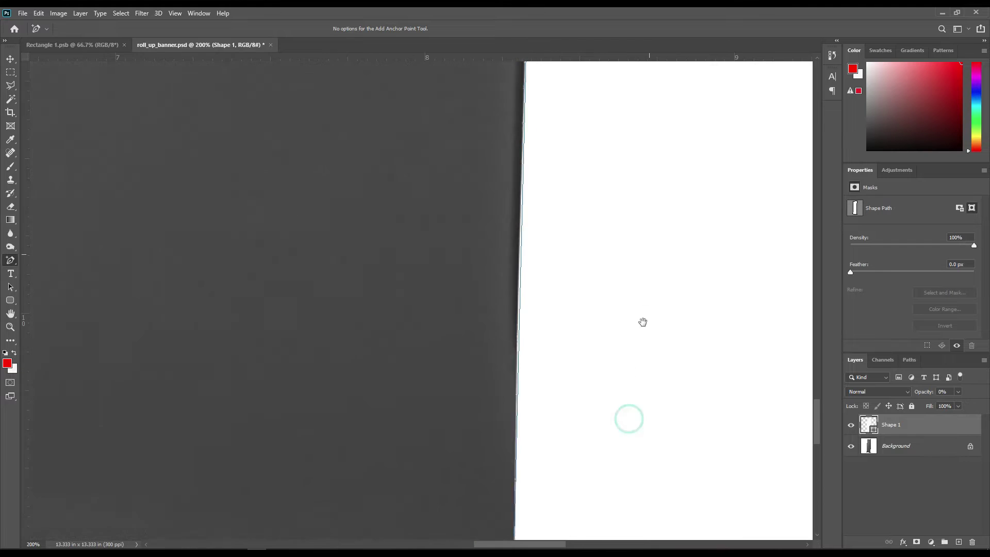
left_click(531, 120)
key("Left")
mouse_move(633, 399)
left_mouse_down()
mouse_move(619, 268)
mouse_move(664, 240)
left_mouse_up()
left_click_drag(654, 203, 645, 185)
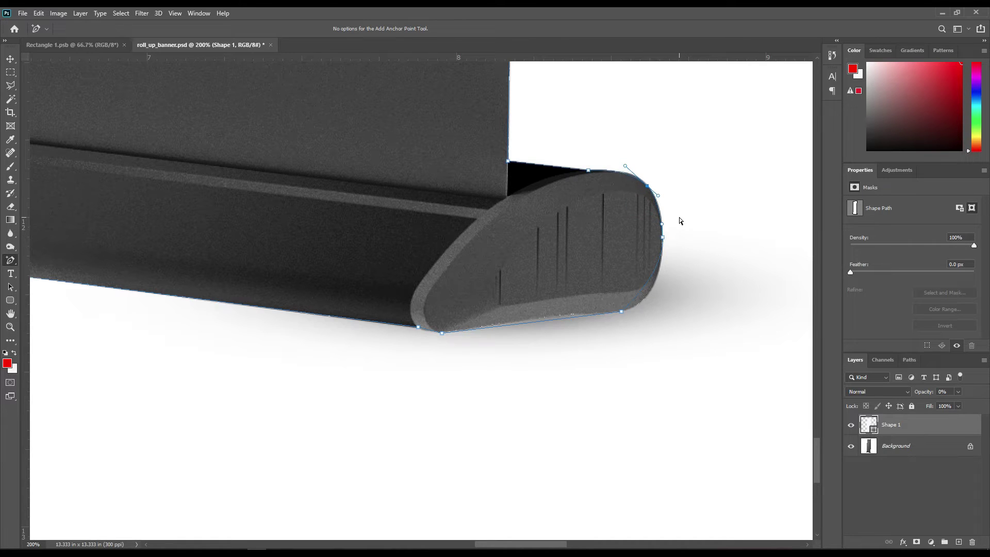
Step: Add curve points around the foot and along the base's lower edge
left_click(631, 178)
left_click(608, 172)
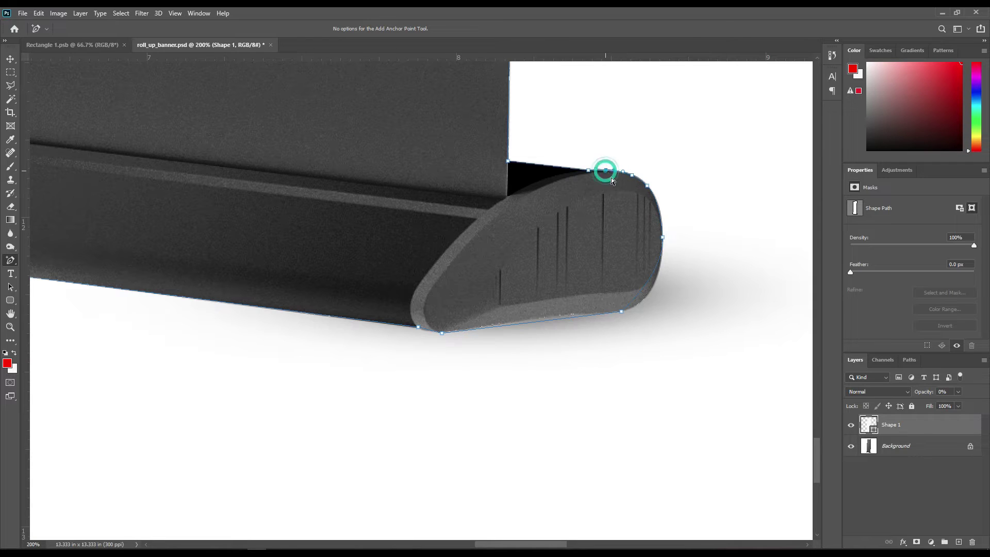
left_click(654, 284)
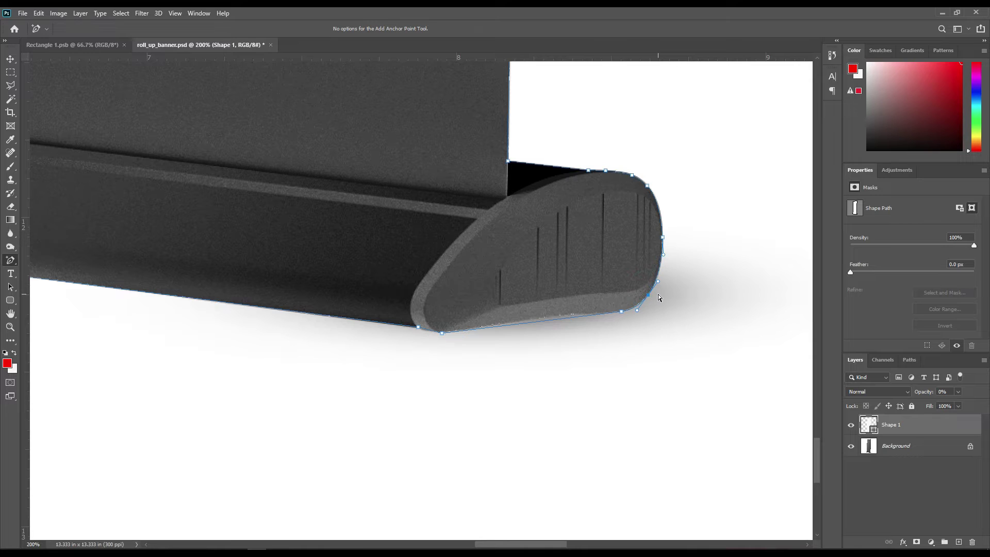
left_click(545, 319)
left_click(597, 314)
left_click(484, 325)
left_click(424, 332)
Step: Fit the path to the base's rounded lower-left corner
left_click_drag(296, 250, 526, 276)
left_click(404, 237)
mouse_move(398, 226)
left_mouse_down()
mouse_move(380, 234)
mouse_move(389, 244)
left_mouse_up()
left_click_drag(445, 154, 433, 146)
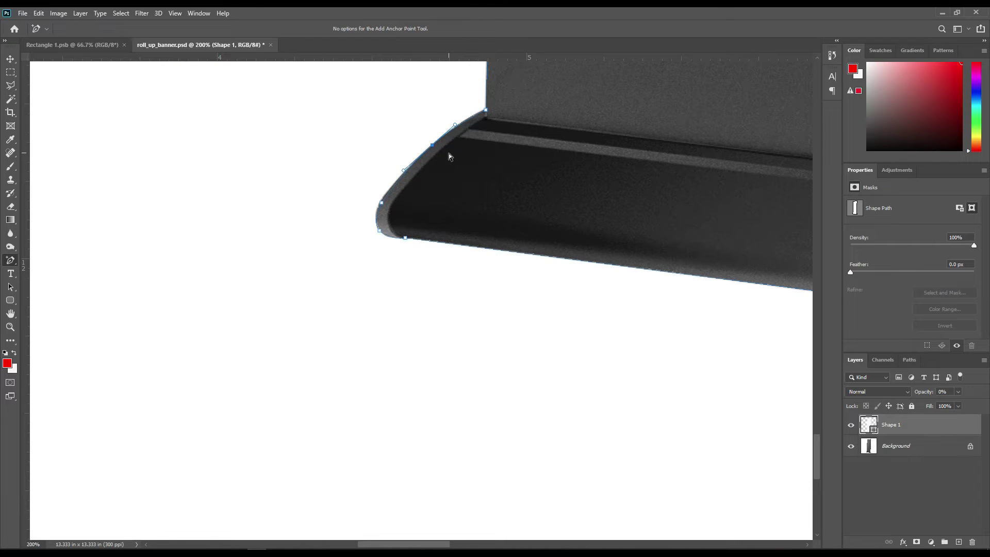
Step: Add anchors at the base's left curve and up the fabric's left edge toward the top bar
left_click(381, 203)
left_click_drag(601, 126, 570, 309)
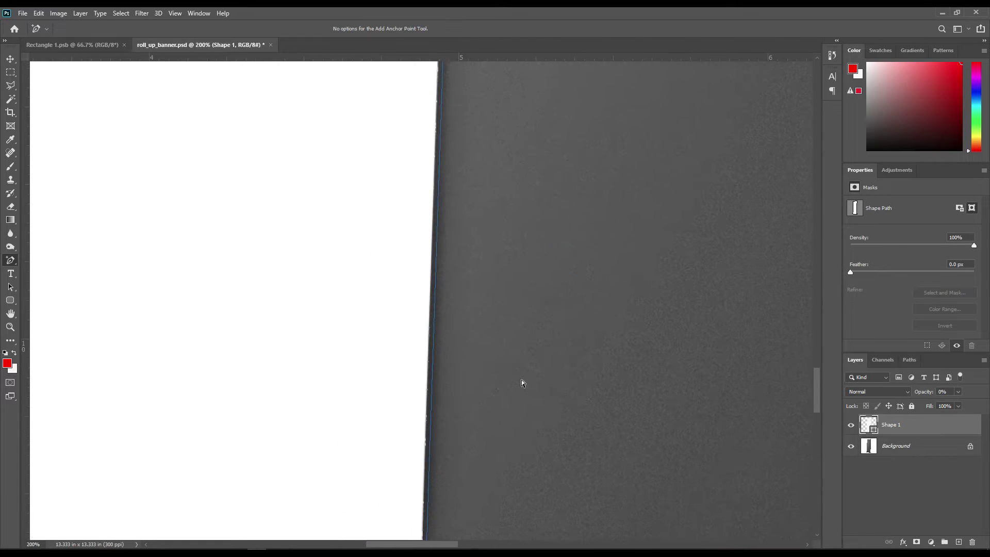
left_click(433, 398)
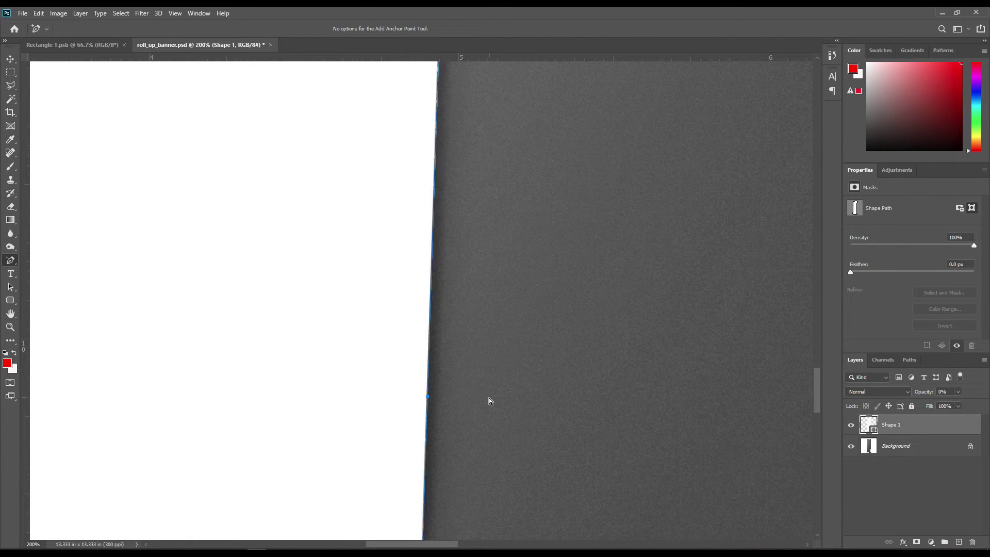
left_click_drag(554, 160, 560, 411)
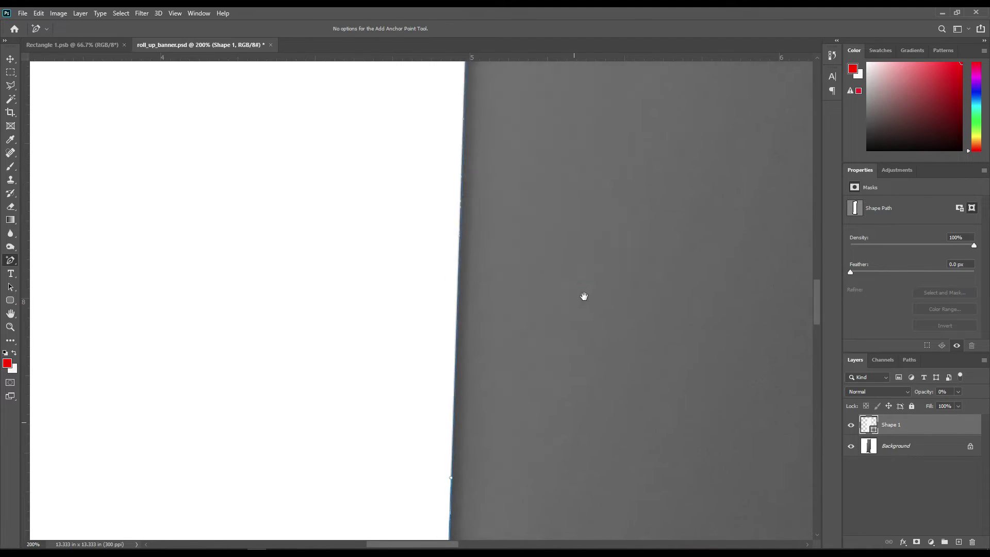
left_click_drag(583, 348, 581, 334)
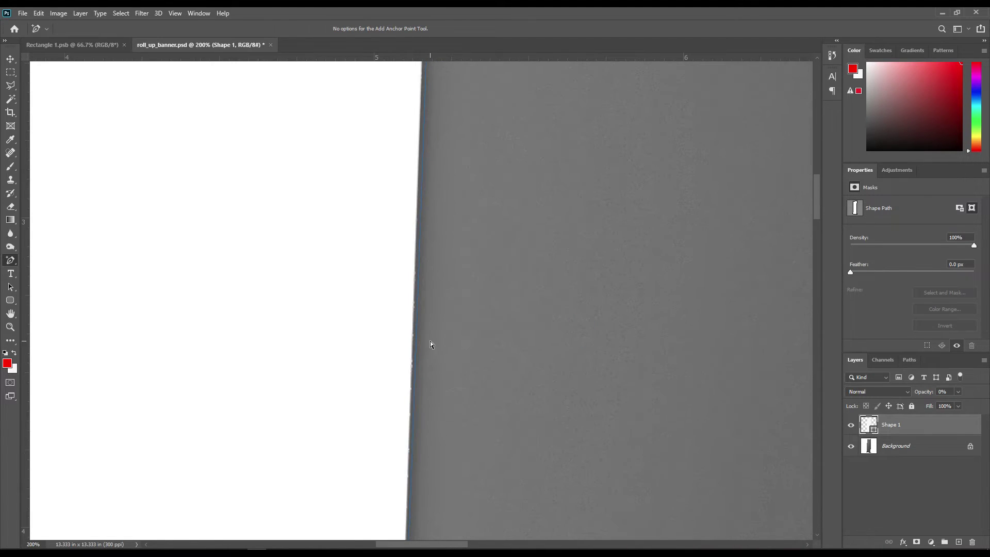
left_click(417, 330)
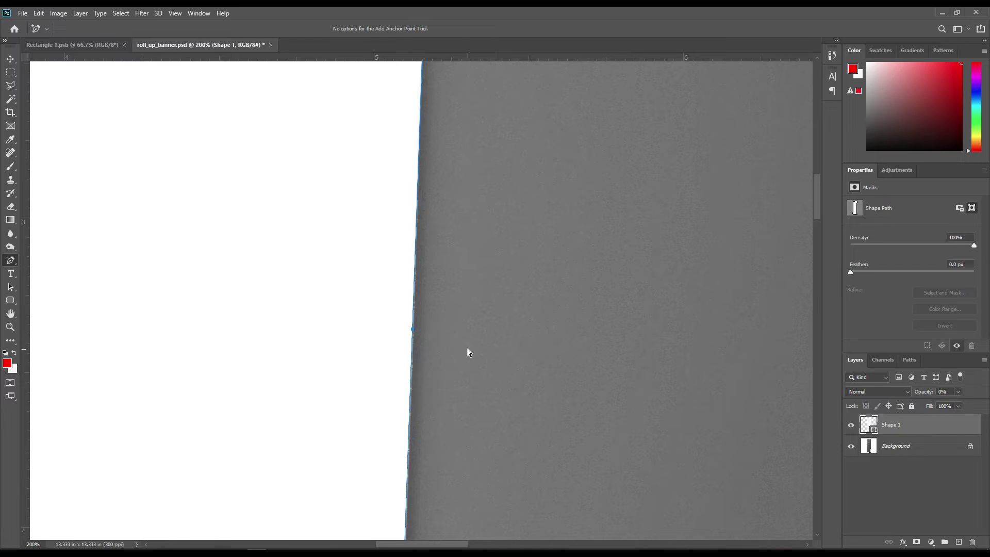
mouse_move(587, 186)
left_mouse_down()
mouse_move(591, 362)
mouse_move(505, 351)
left_mouse_up()
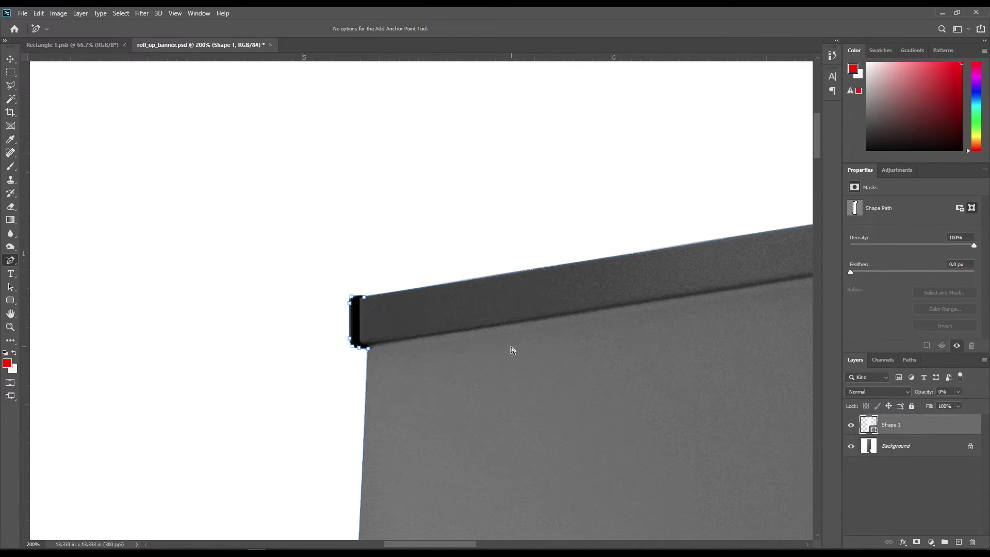
Step: Fit the canvas to view the finished outline and select the Background layer
key("ctrl+0")
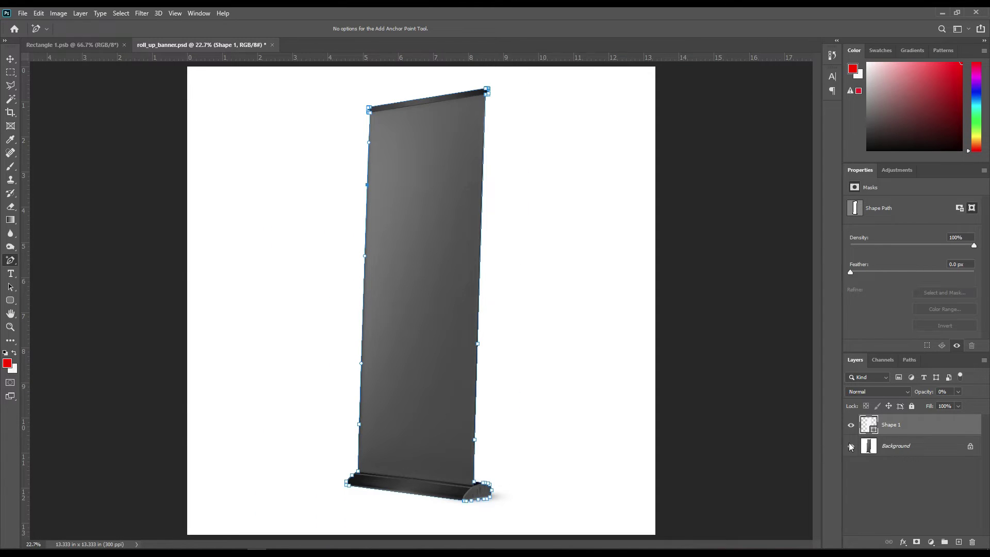
left_click(901, 443)
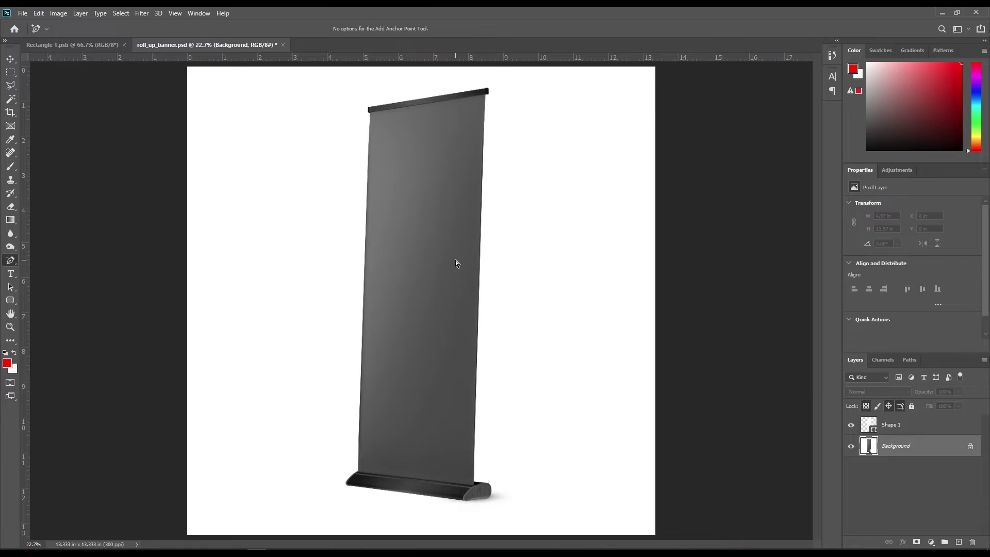
scroll(386, 197, "up", 1)
scroll(398, 200, "up", 2)
scroll(399, 197, "up", 2)
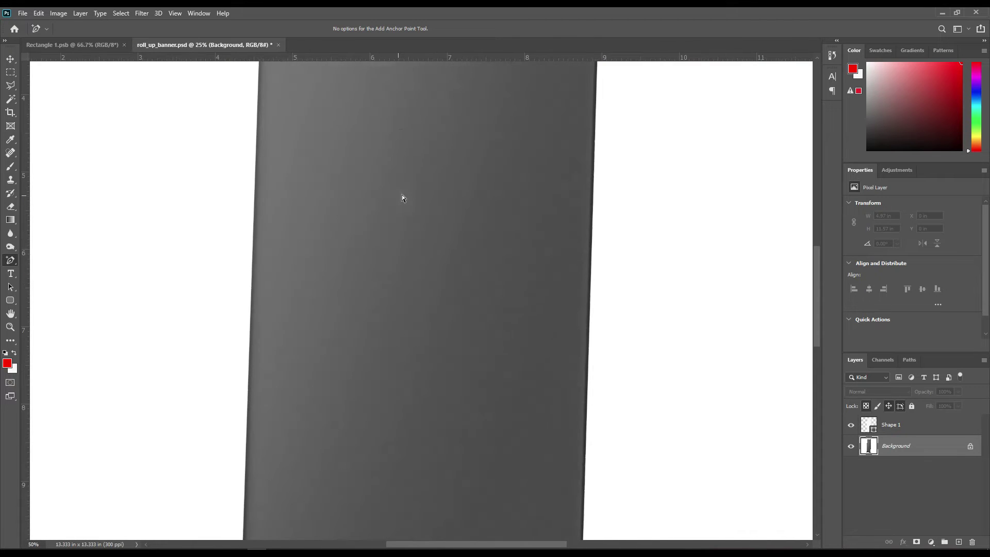
left_click_drag(404, 186, 431, 351)
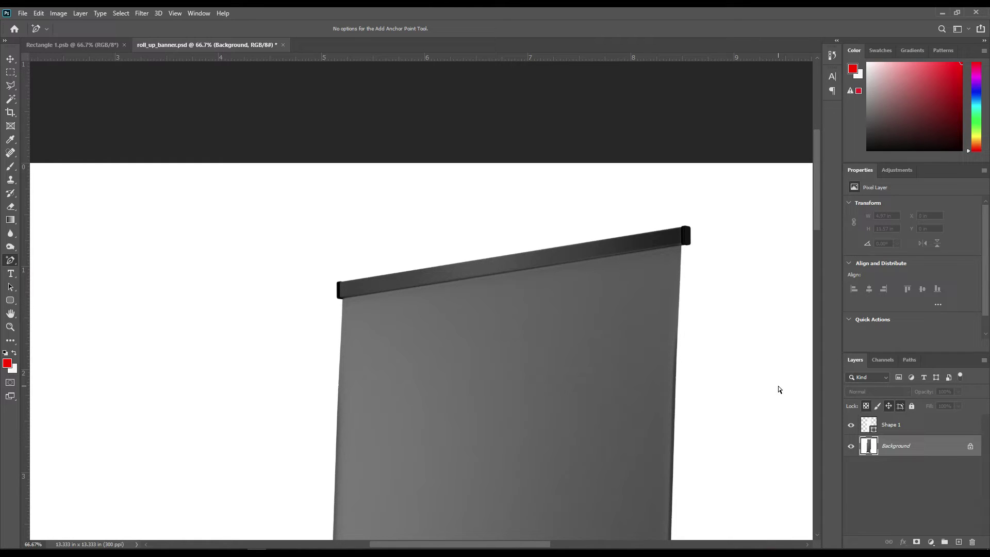
Step: Load Shape 1's outline as a selection, copy the Background into Layer 1, and hide Background
key("ctrl+0")
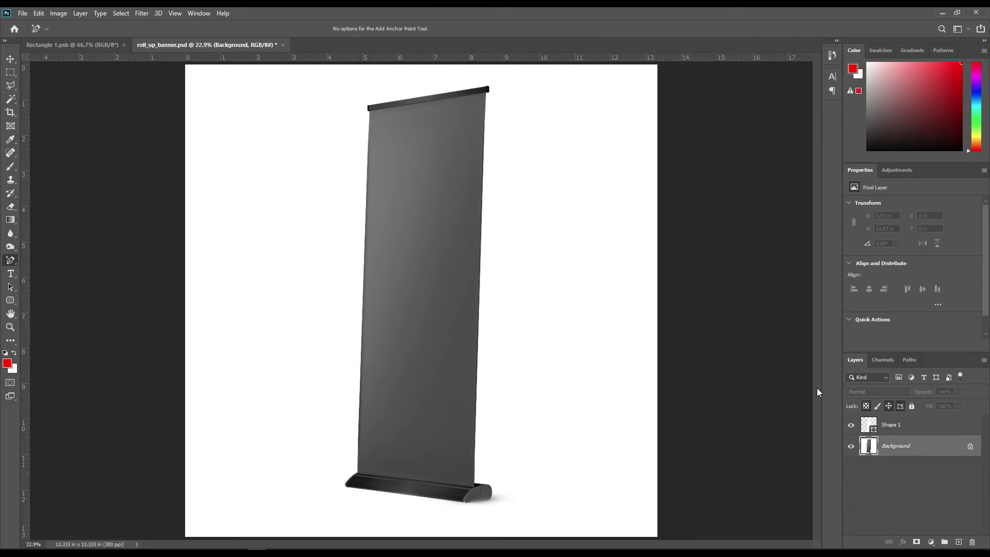
left_click(906, 443)
left_click(870, 426)
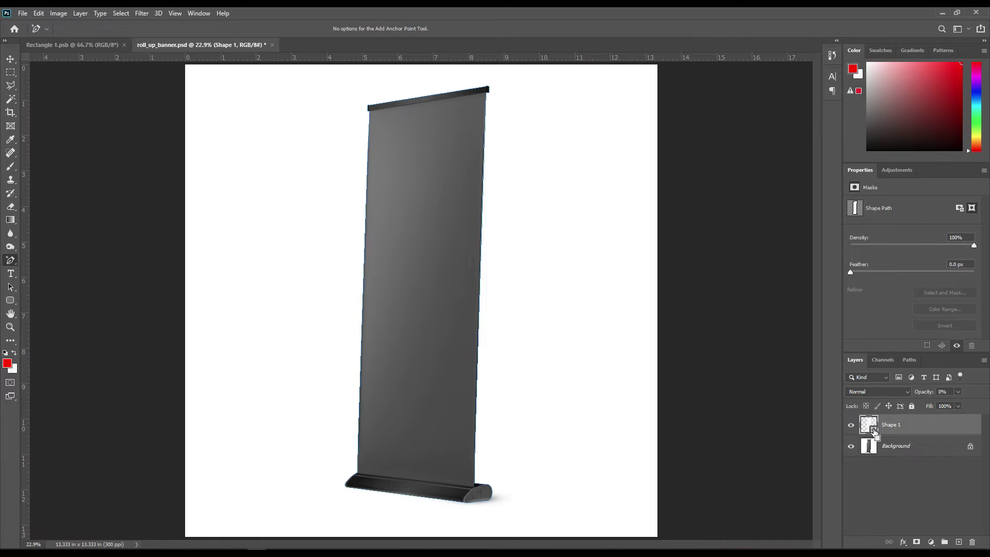
left_click(874, 433, "ctrl")
left_click(938, 455)
key("ctrl+j")
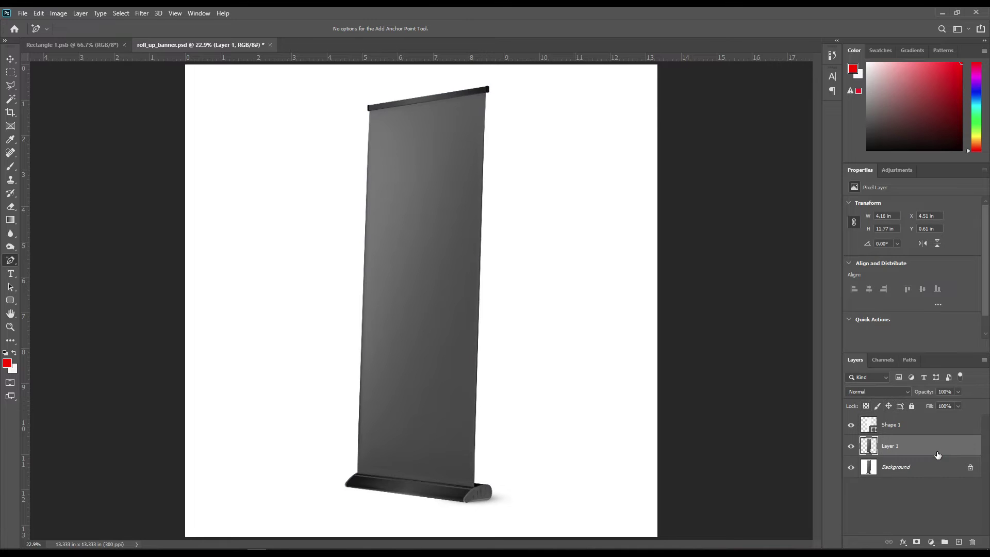
left_click(852, 467)
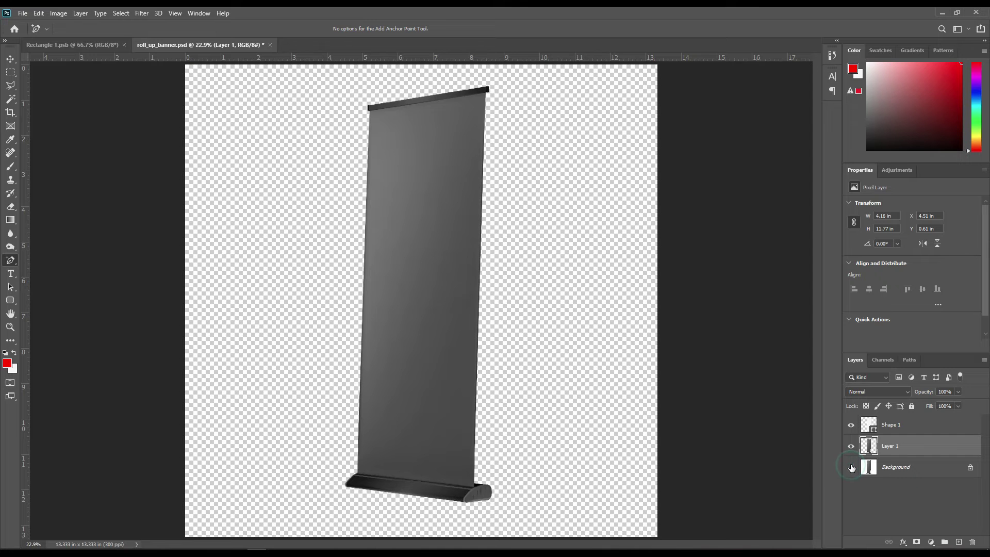
left_click(918, 446)
key("ctrl+plus")
key("ctrl+plus")
key("ctrl+plus")
key("ctrl+plus")
scroll(539, 129, "up", 5)
scroll(537, 332, "up", 2)
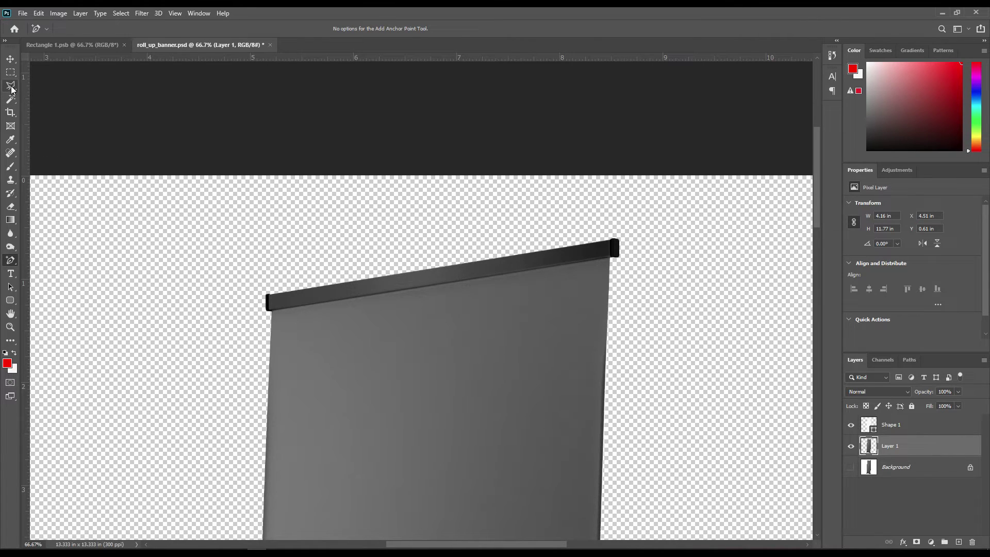
Step: Outline the banner sheet between top bar and base with the Polygonal Lasso
left_click(12, 86)
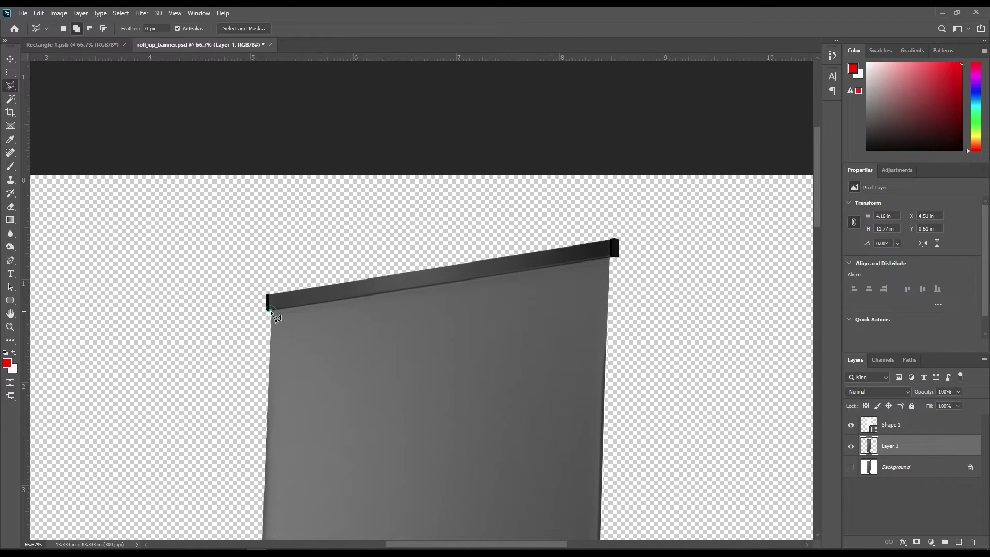
left_click(610, 256)
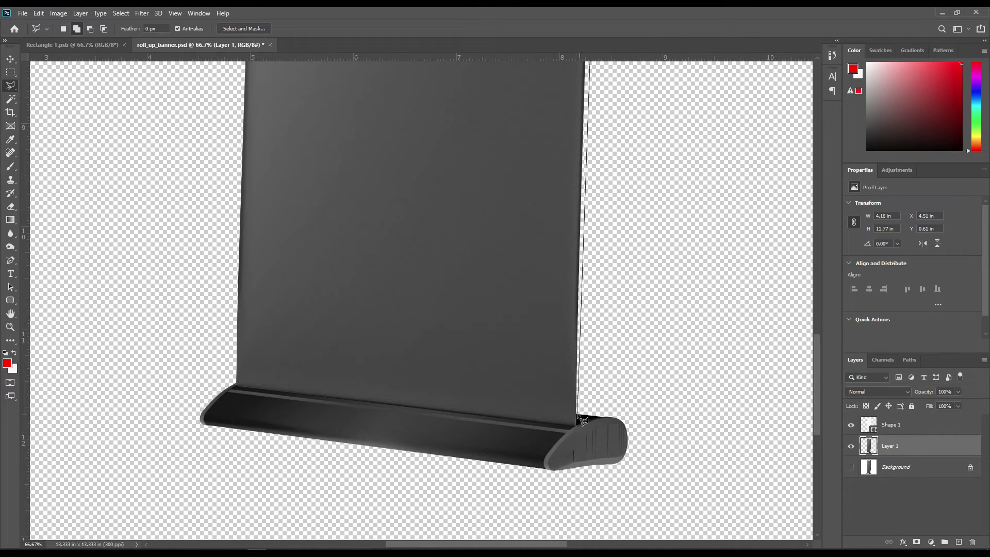
left_click(585, 410)
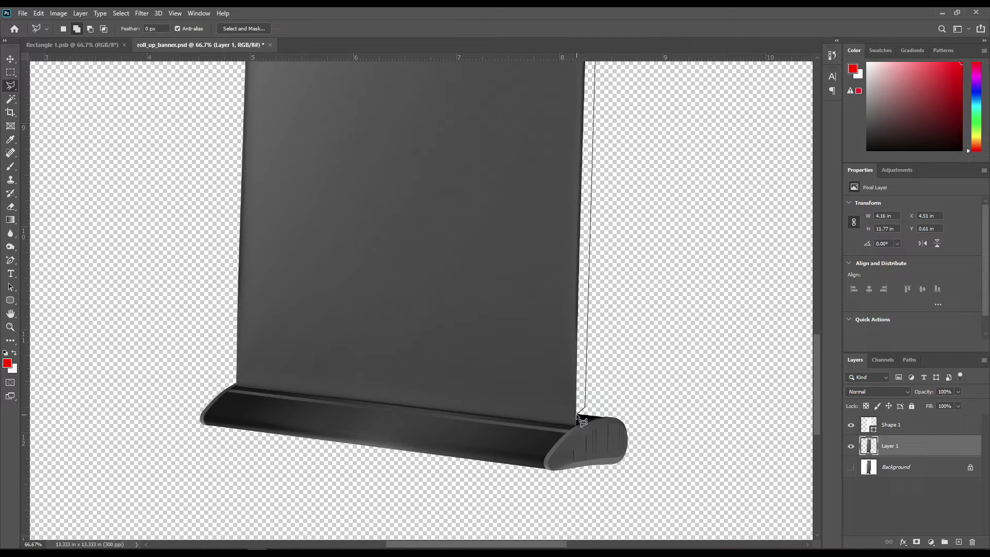
left_click(578, 415)
left_click(575, 425)
left_click(236, 387)
left_click(218, 337)
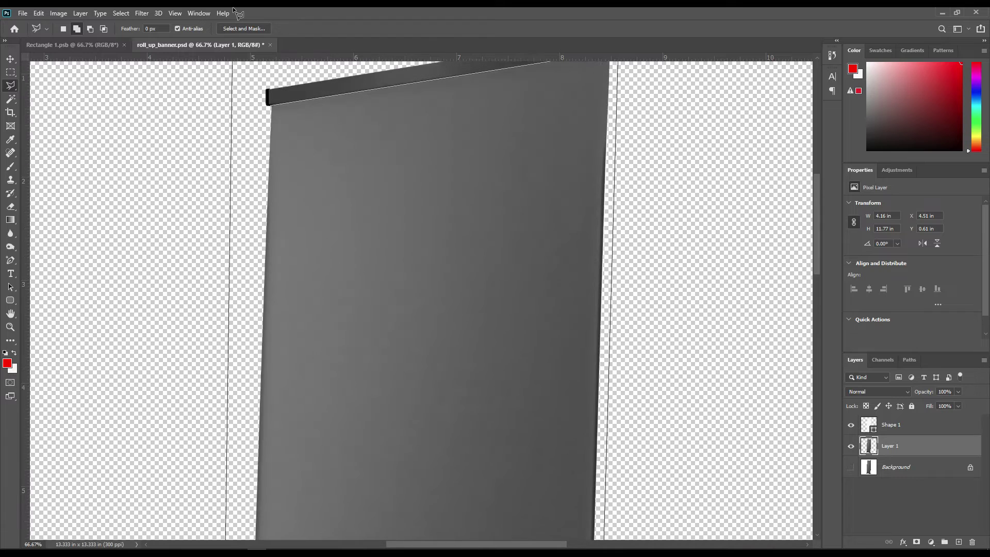
left_click(243, 230)
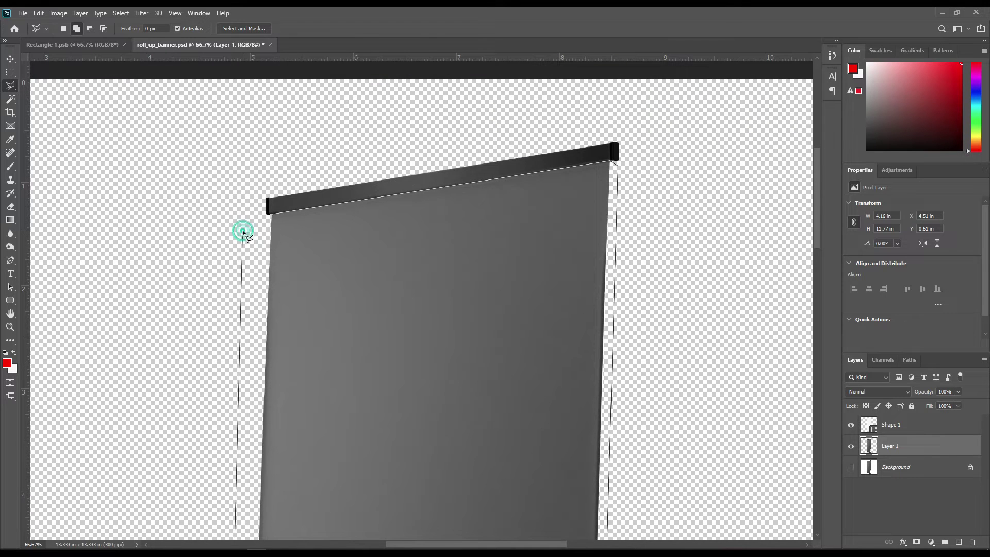
double_click(269, 216)
key("Delete")
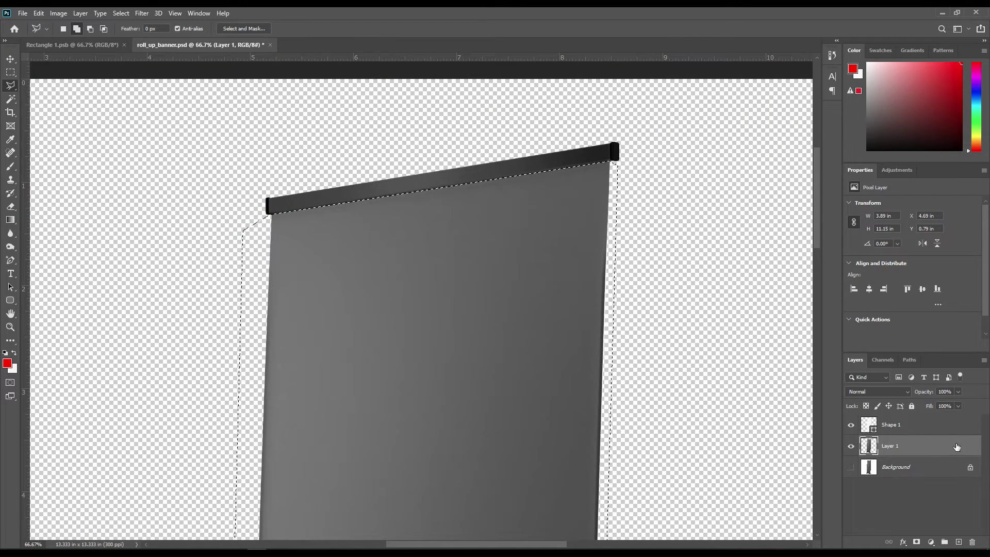
Step: Copy the sheet selection from Layer 1 onto a new Layer 2
left_click(903, 446)
key("ctrl+0")
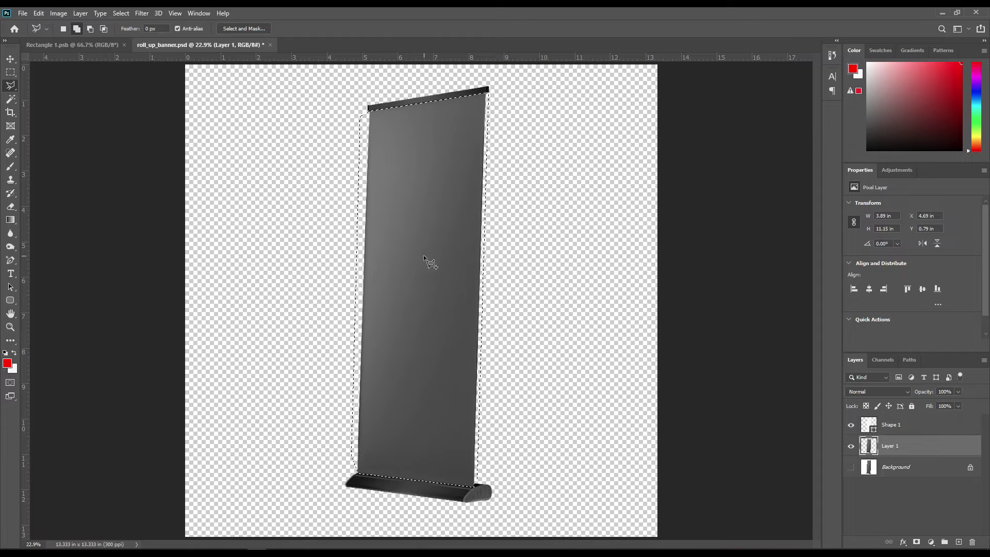
key("ctrl+j")
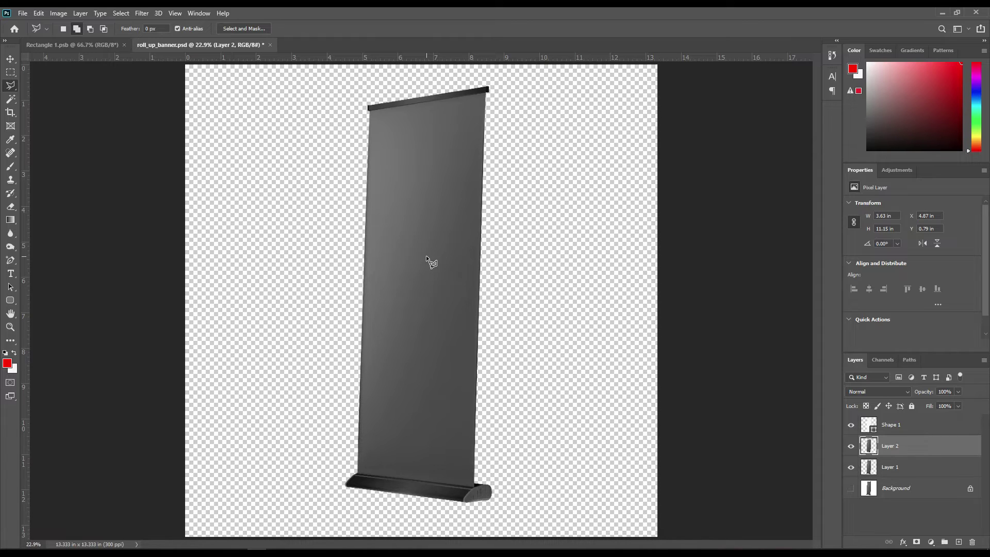
left_click(893, 507)
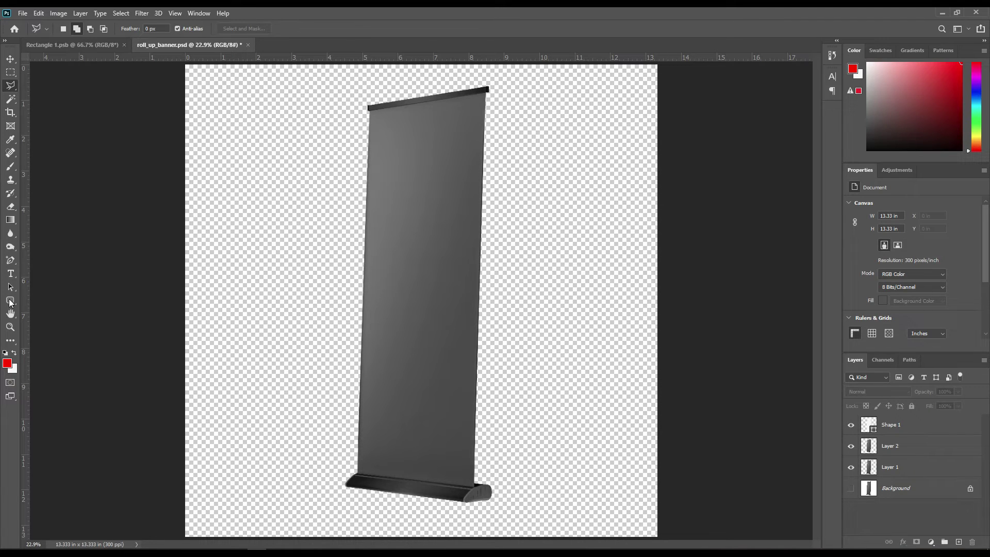
Step: Draw a tall rectangle over the banner with the Rectangle tool
left_click_drag(10, 301, 51, 302)
left_click(51, 301)
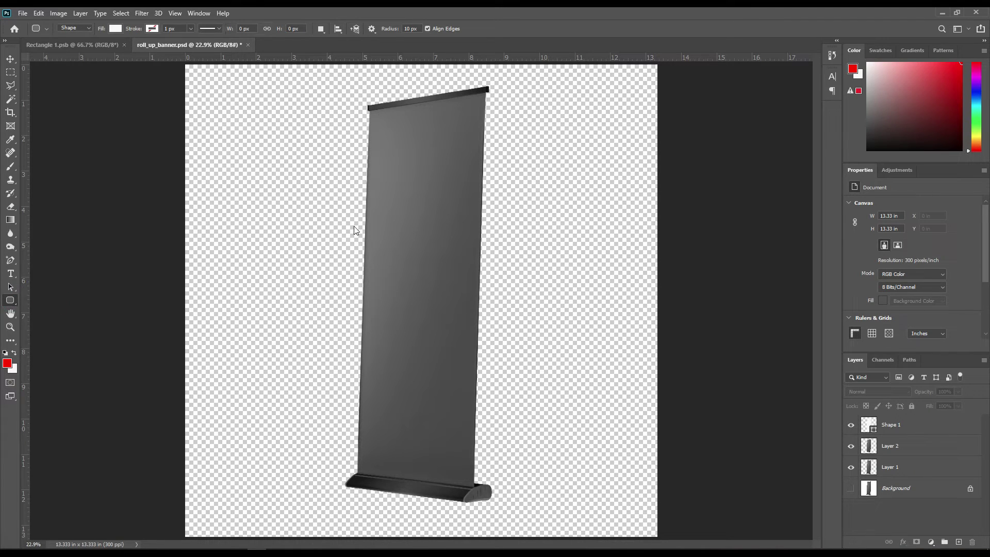
mouse_move(311, 123)
left_mouse_down()
mouse_move(441, 508)
mouse_move(453, 515)
left_mouse_up()
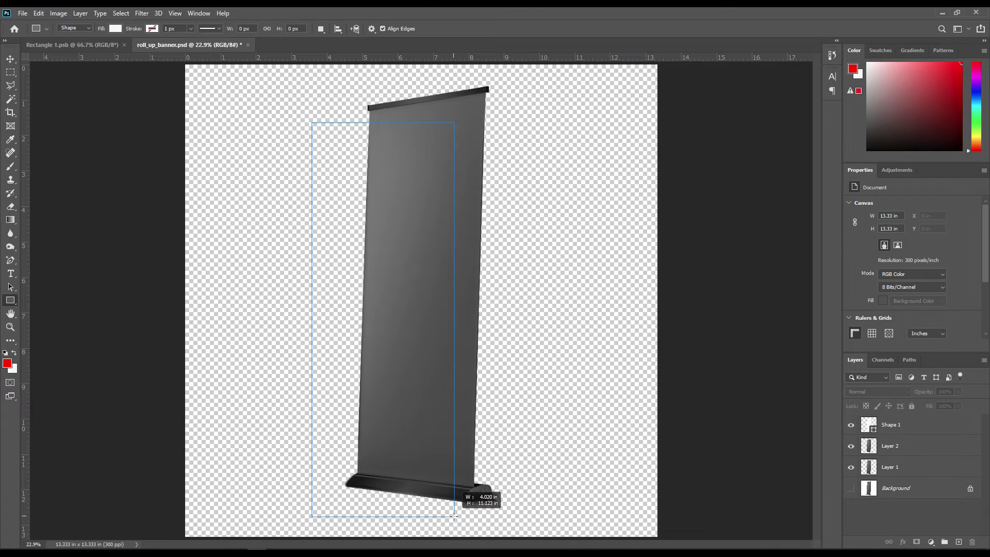
left_click_drag(454, 512, 454, 516)
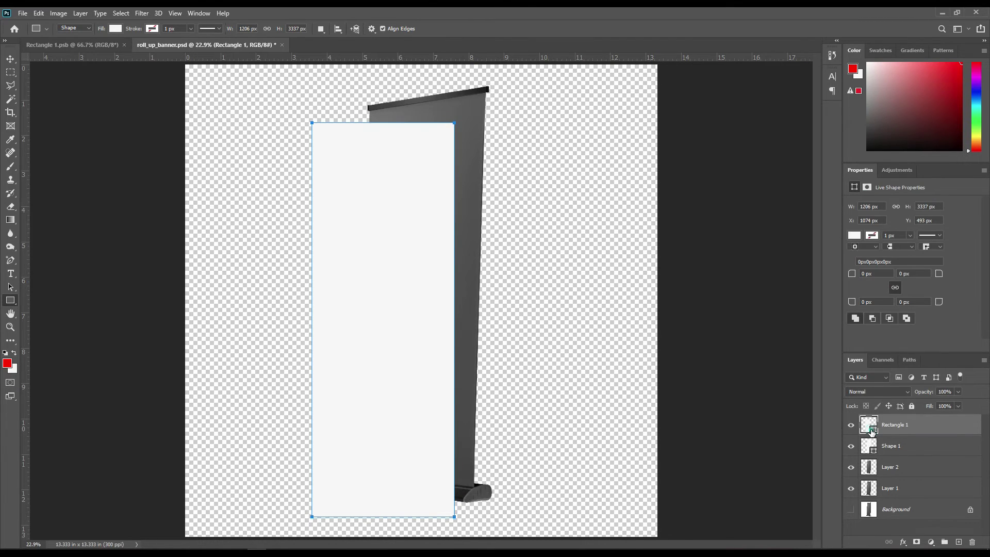
Step: Fill Rectangle 1 with orange using the Color Picker
double_click(868, 427)
left_click(770, 187)
left_click_drag(771, 188, 804, 156)
left_click_drag(821, 253, 816, 272)
left_click(899, 151)
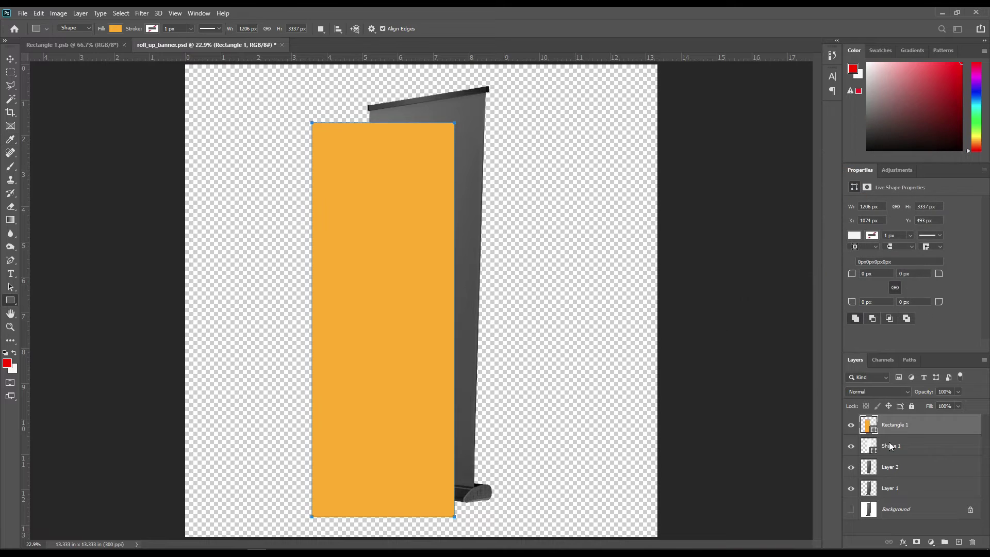
Step: Convert Rectangle 1 to a smart object, enter Distort transform, and lower its opacity
right_click(901, 431)
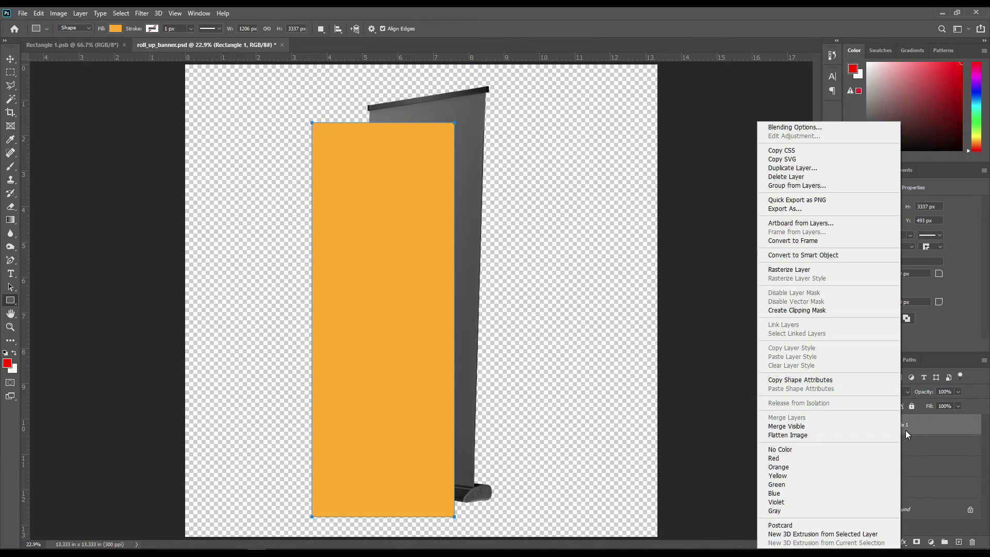
left_click(822, 260)
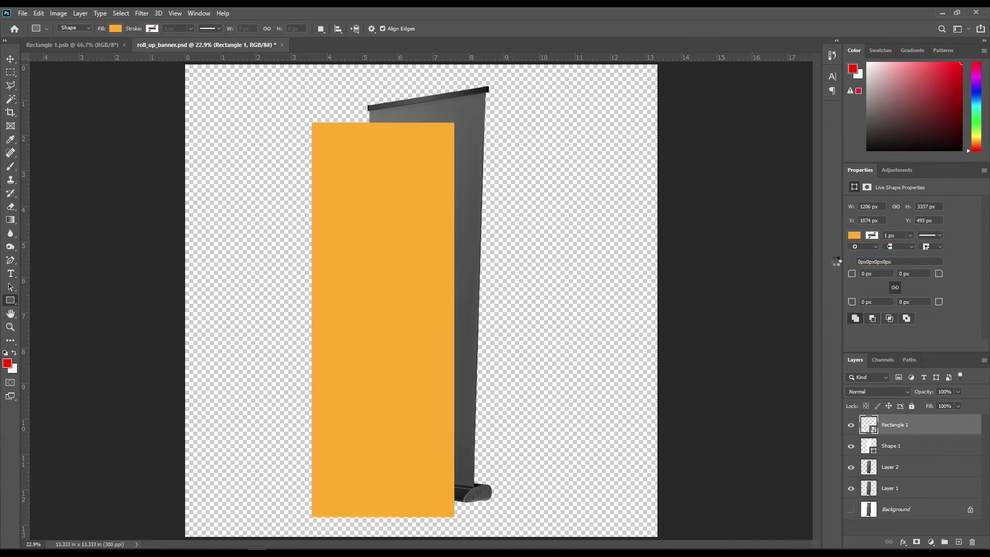
left_click(895, 424)
key("ctrl+t")
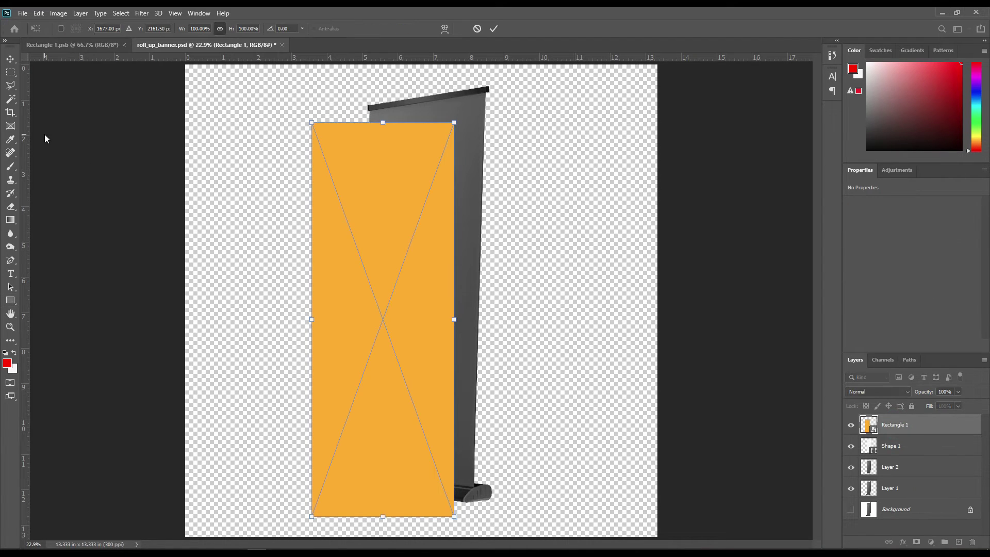
right_click(348, 236)
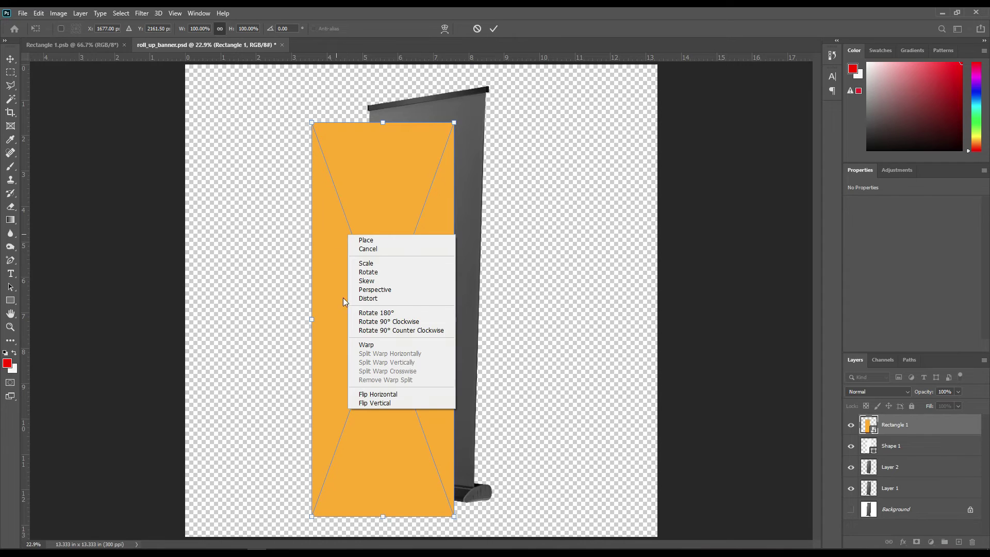
left_click(369, 298)
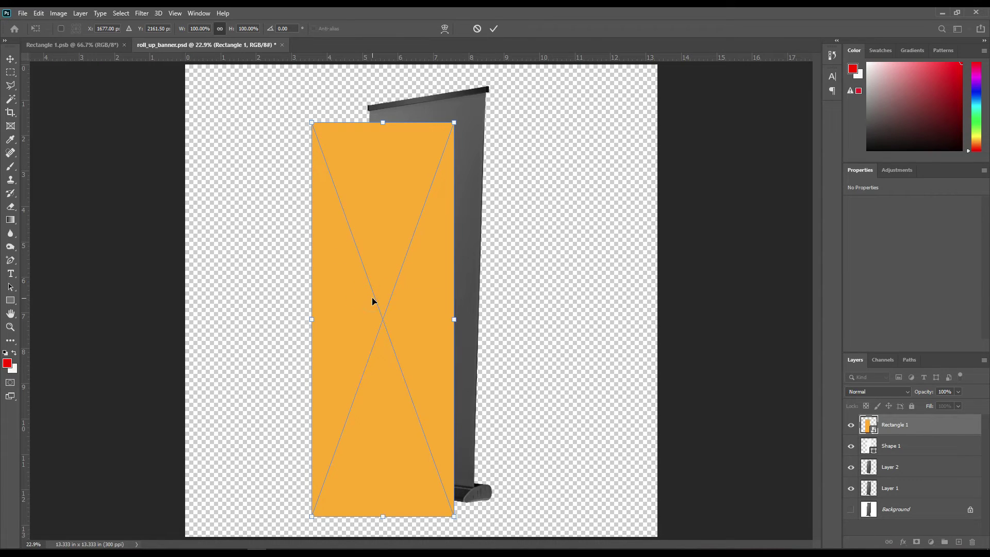
left_click_drag(923, 395, 903, 396)
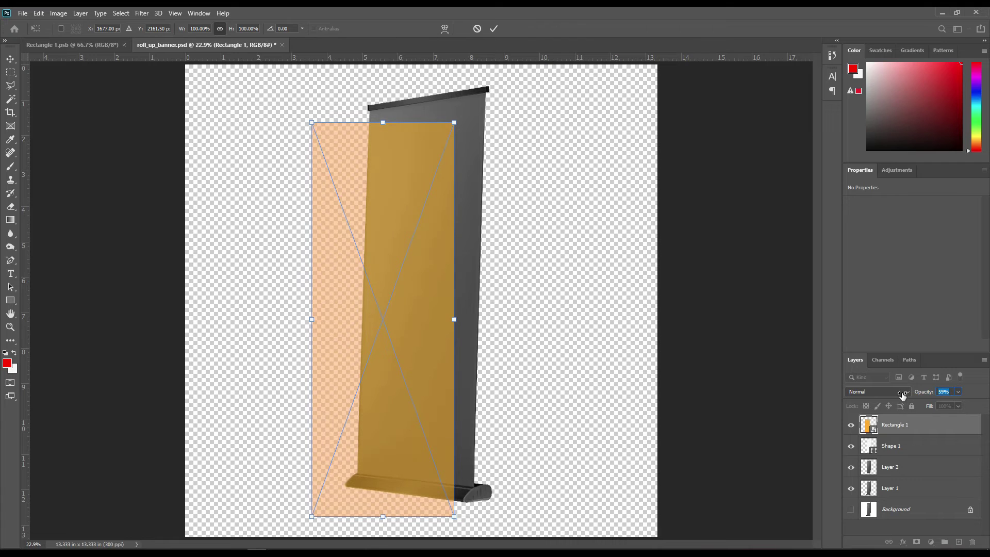
Step: Pin all four rectangle corners onto the banner's top bar and base, then commit
left_click_drag(312, 124, 367, 114)
left_click_drag(454, 122, 486, 91)
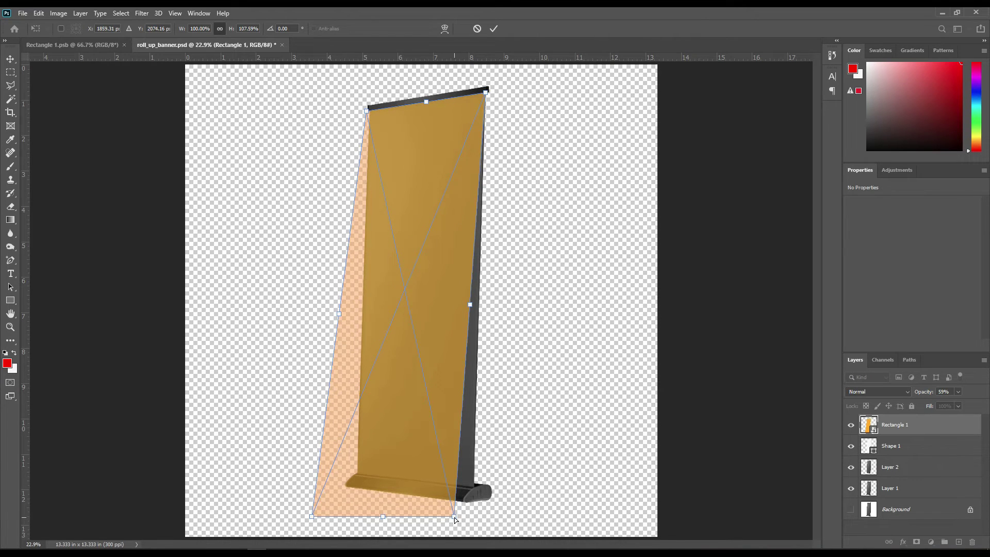
left_click_drag(454, 516, 476, 487)
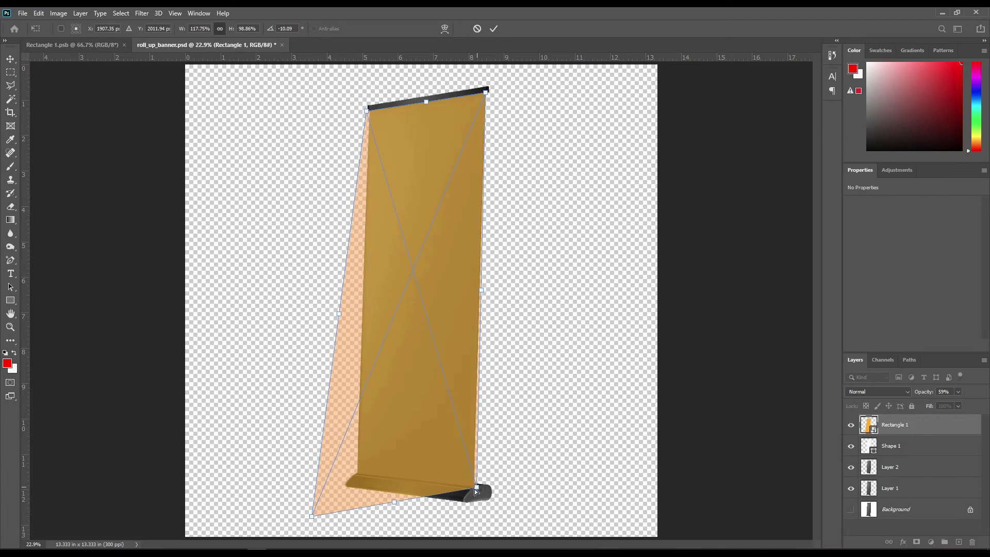
left_click_drag(313, 516, 356, 478)
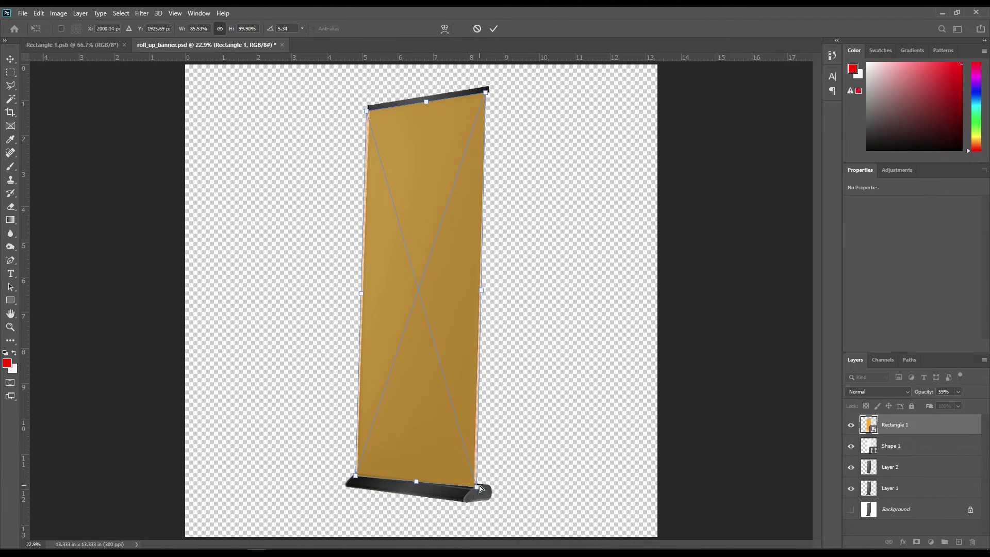
left_click_drag(479, 488, 476, 486)
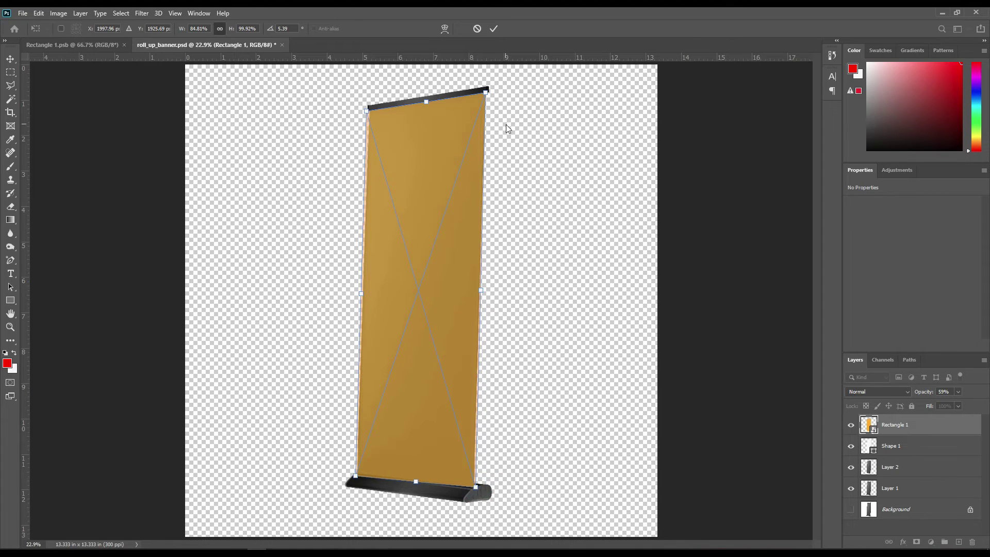
left_click_drag(479, 94, 488, 94)
left_click(492, 29)
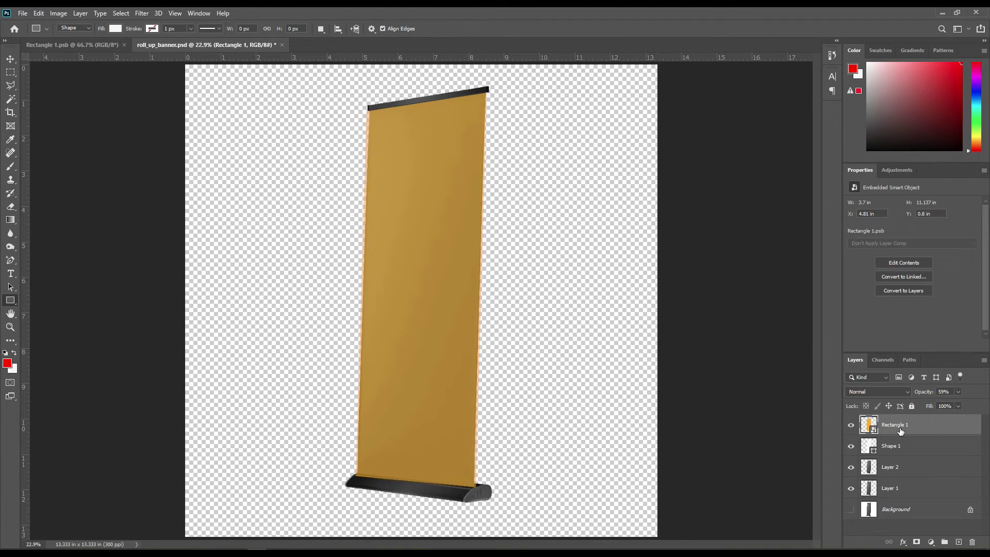
Step: Set the banner fill to 100% opacity and mask Rectangle 1 to Layer 2's banner shape
left_click_drag(921, 392, 989, 403)
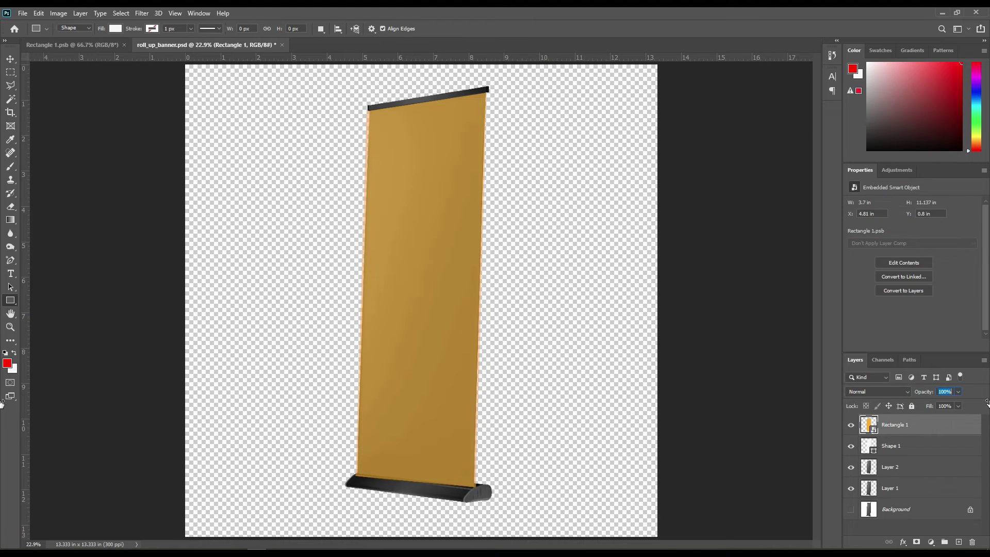
left_click(869, 467, "ctrl")
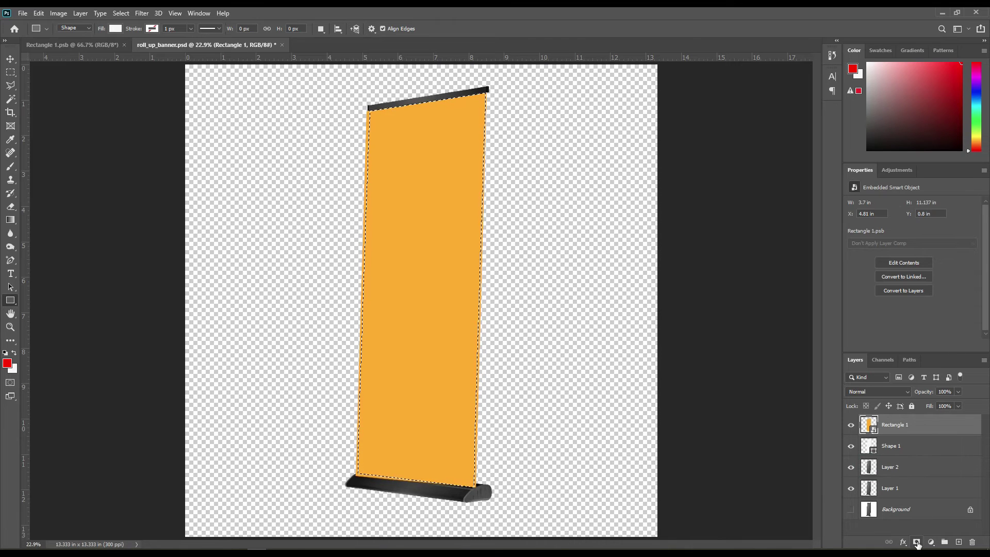
left_click(916, 542)
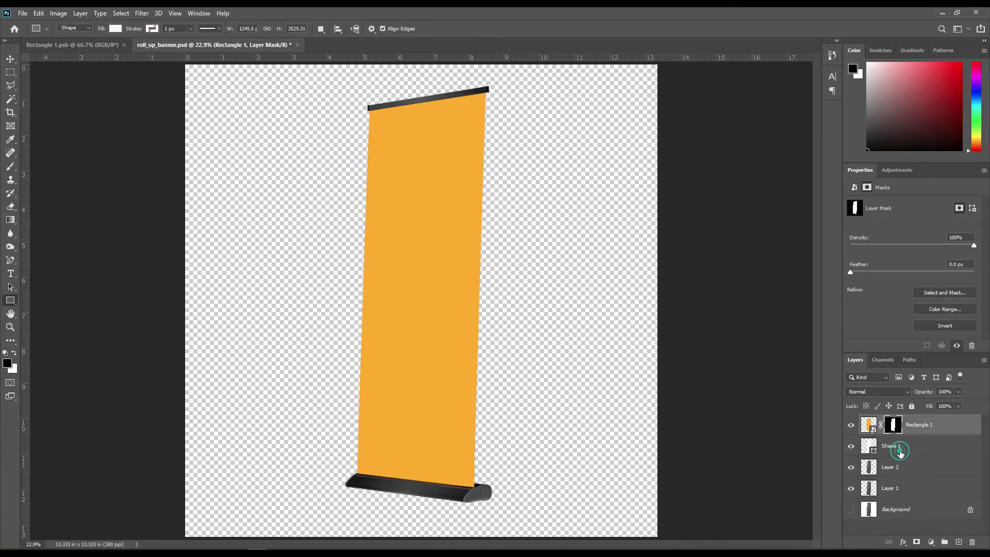
Step: Move Shape 1 above Rectangle 1 into a group renamed 'Object ID'
left_click(898, 448)
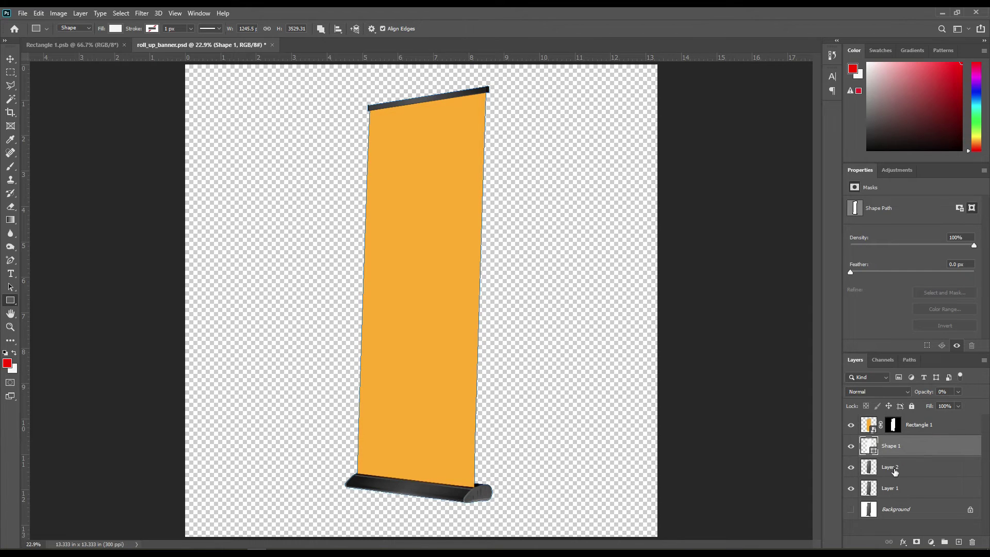
mouse_move(902, 451)
left_mouse_down()
mouse_move(913, 422)
mouse_move(945, 541)
left_mouse_up()
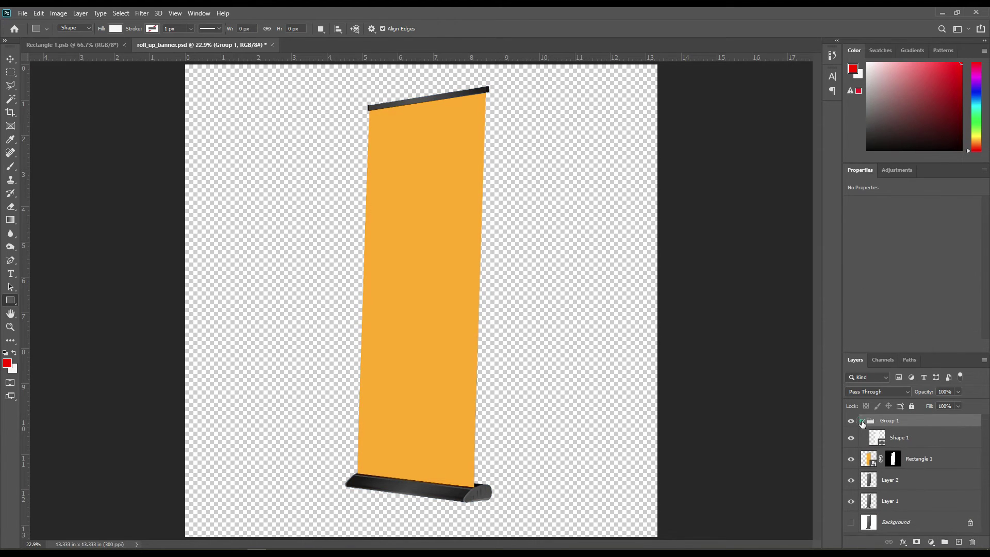
left_click(862, 421)
double_click(889, 421)
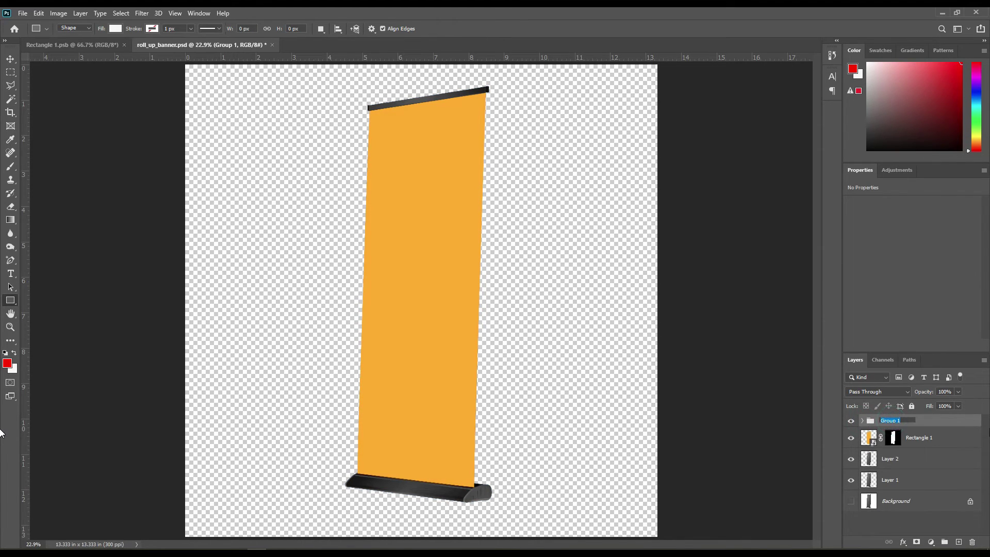
type("o")
key("Return")
Step: Open Rectangle 1's smart object and copy the 100+ Branding Mock-ups artwork layers
left_click(876, 442)
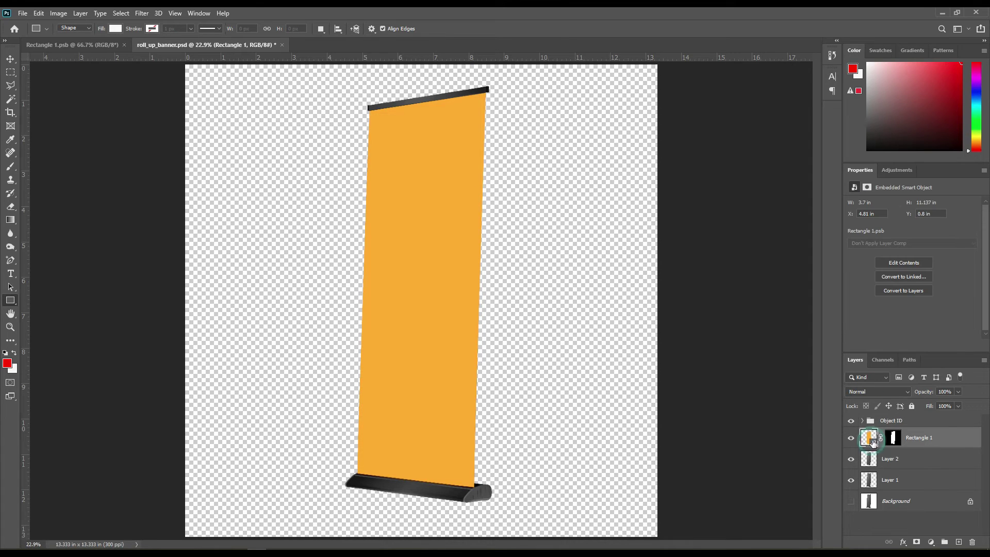
double_click(870, 438)
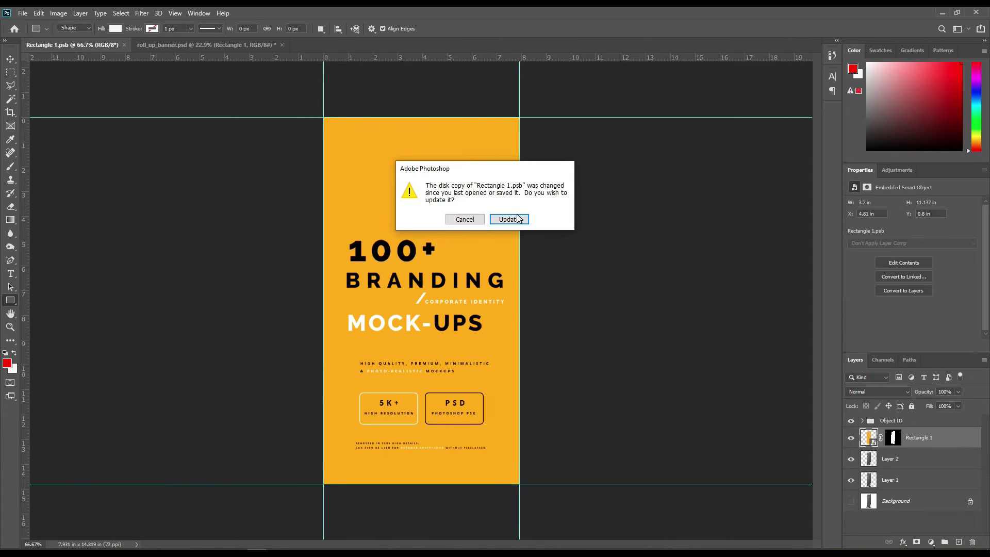
left_click(475, 220)
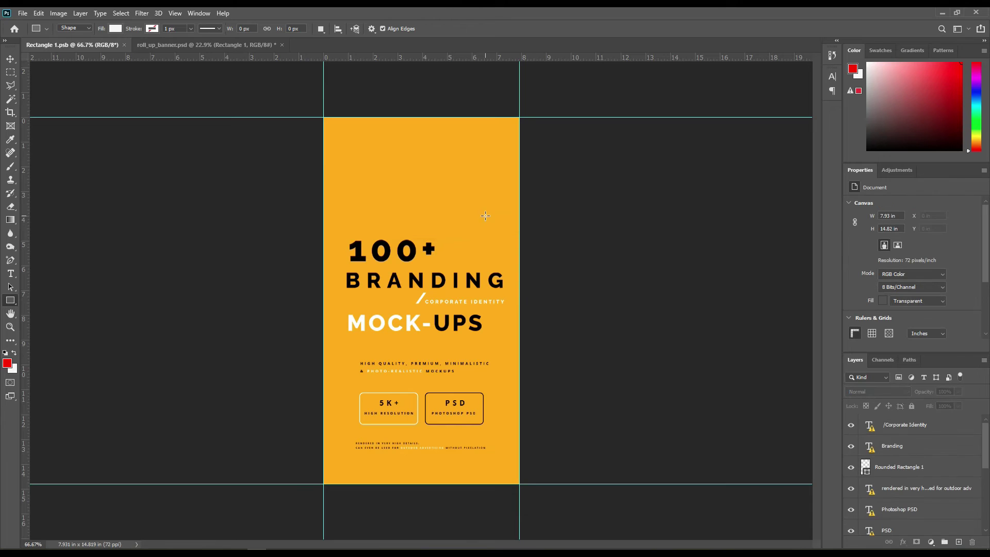
left_click(10, 59)
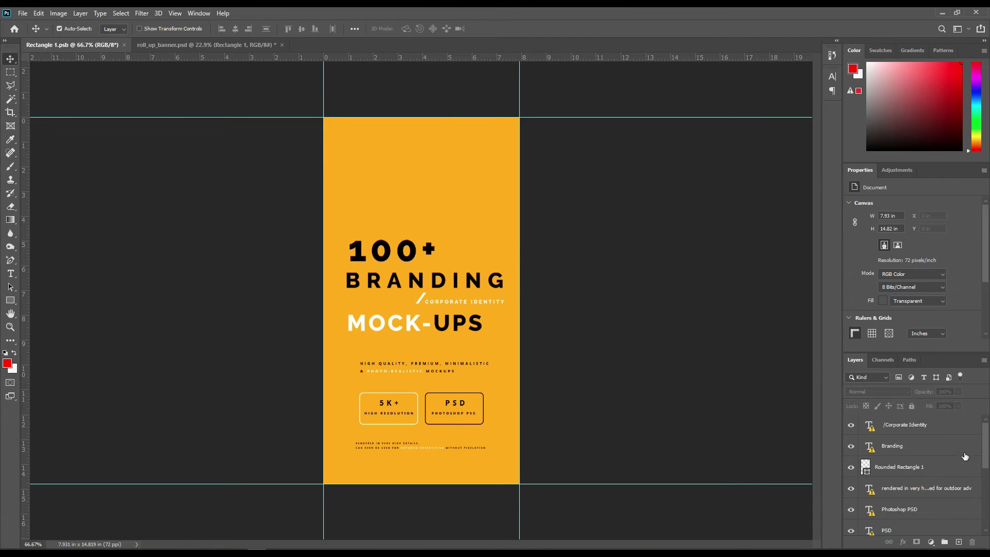
left_click(945, 430)
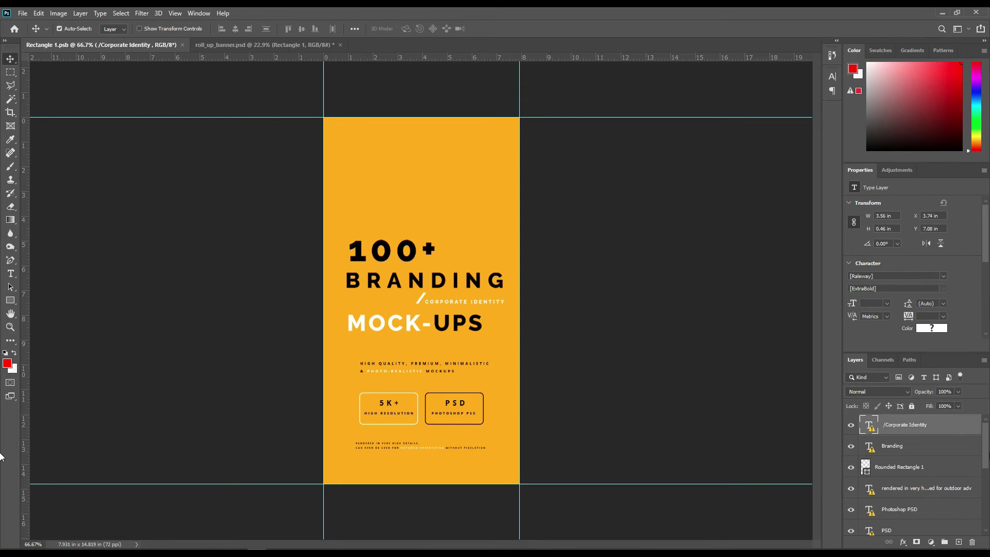
left_click_drag(985, 446, 988, 532)
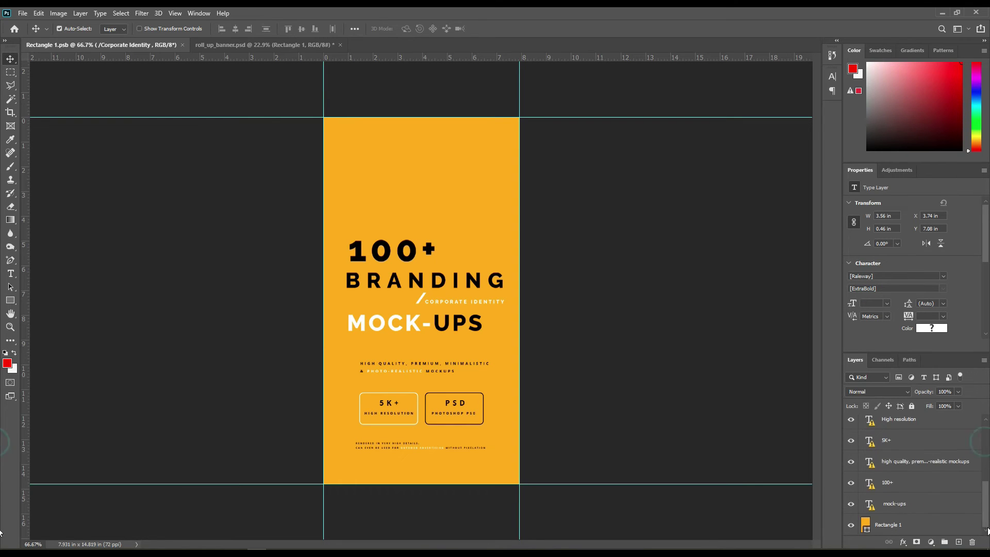
left_click(901, 525, "shift")
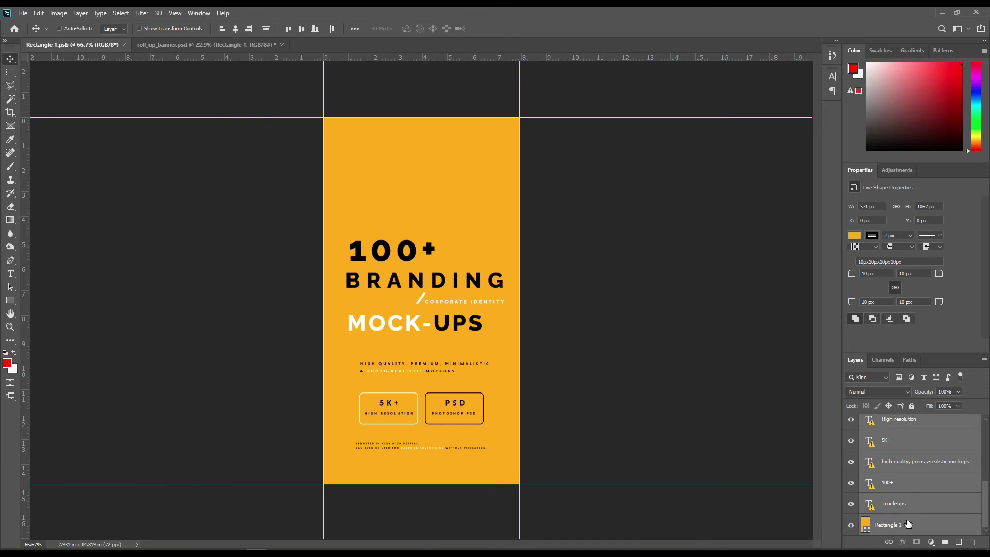
key("ctrl+s")
Step: Reopen Rectangle 1's smart object from the mockup and fit the orange rectangle in view
left_click(220, 44)
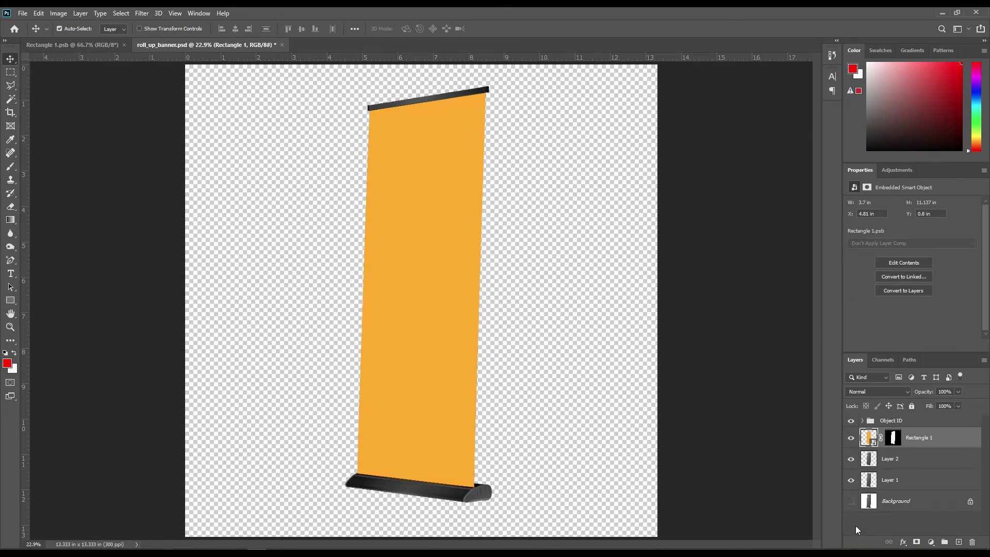
double_click(876, 444)
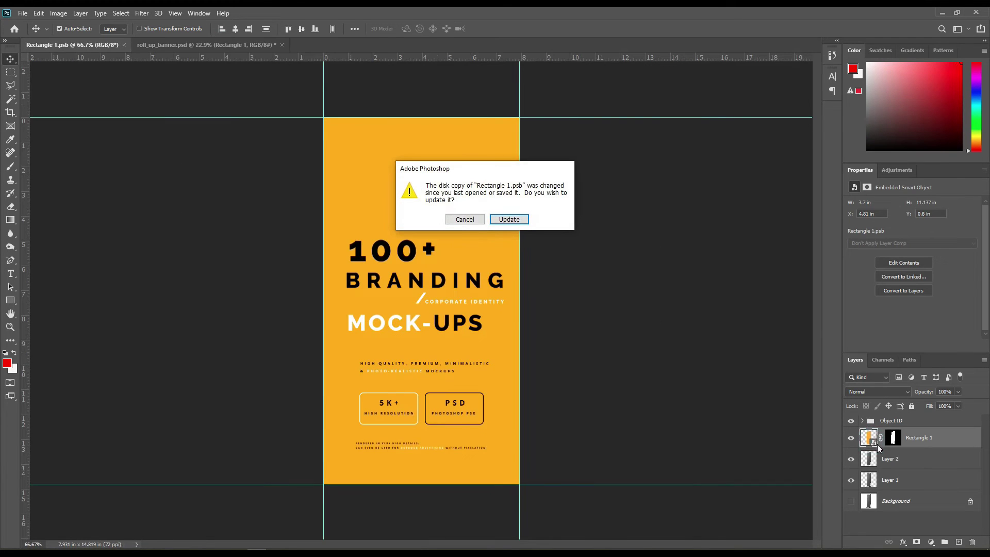
left_click(498, 218)
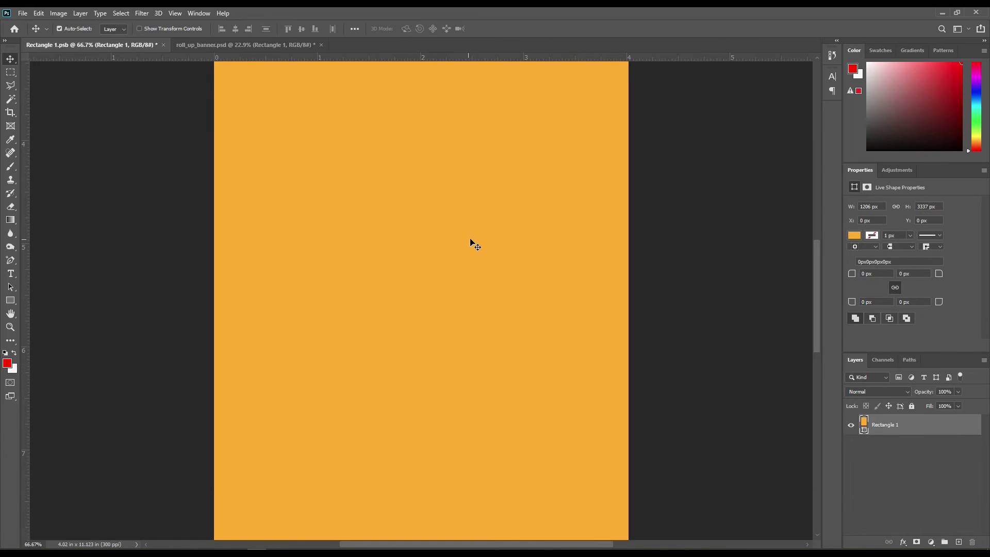
left_click_drag(614, 367, 616, 369)
key("ctrl+0")
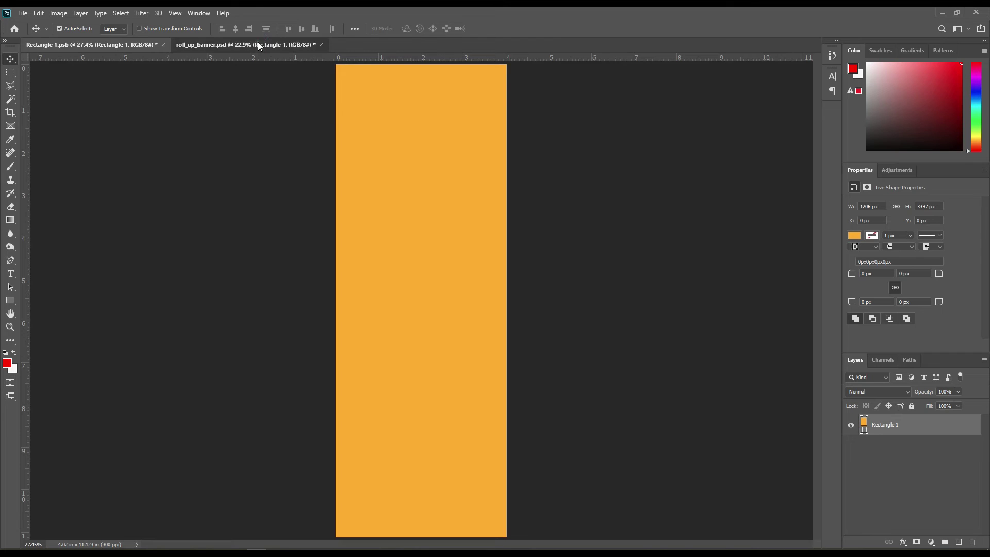
Step: Paste the branding artwork into Rectangle 1's smart object, scaled up to fill the rectangle
left_click(257, 44)
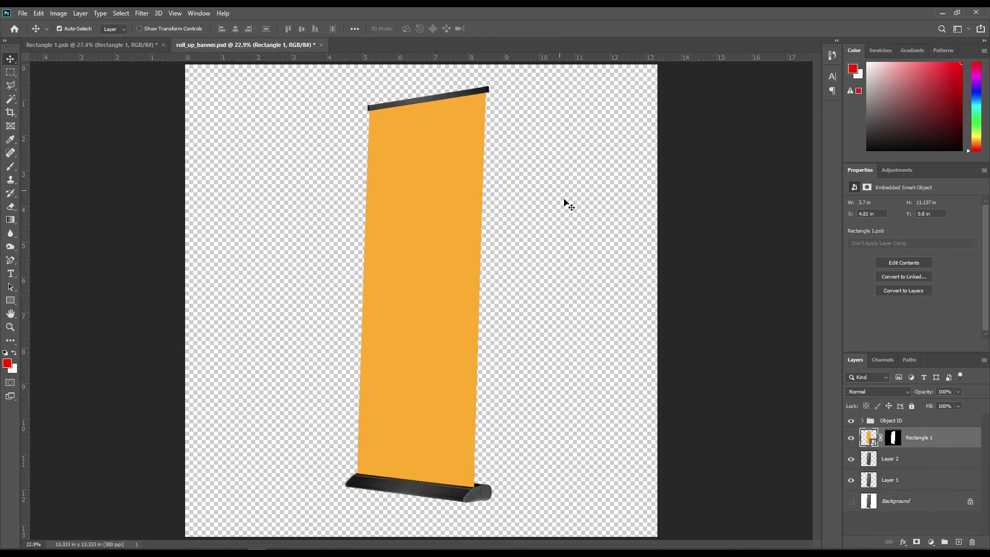
double_click(870, 438)
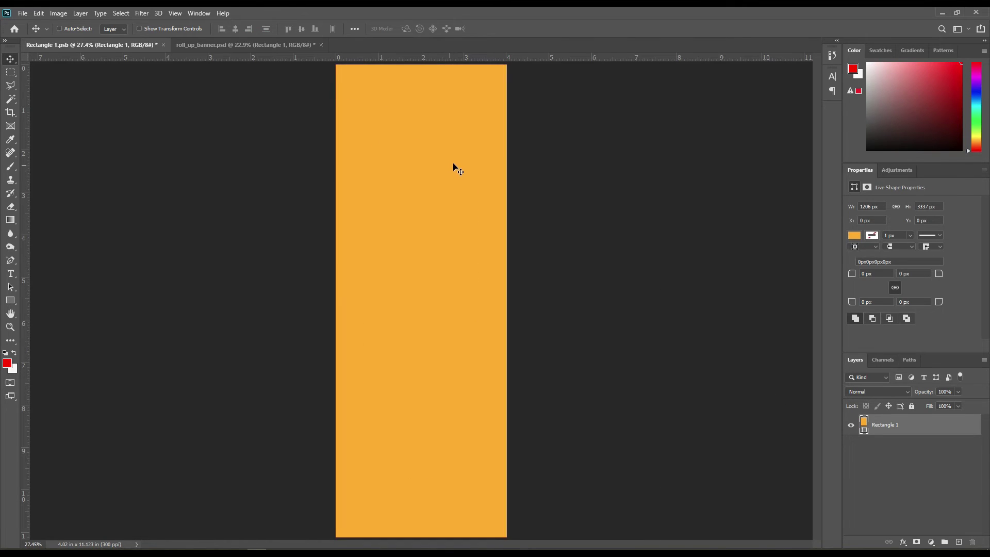
key("ctrl+v")
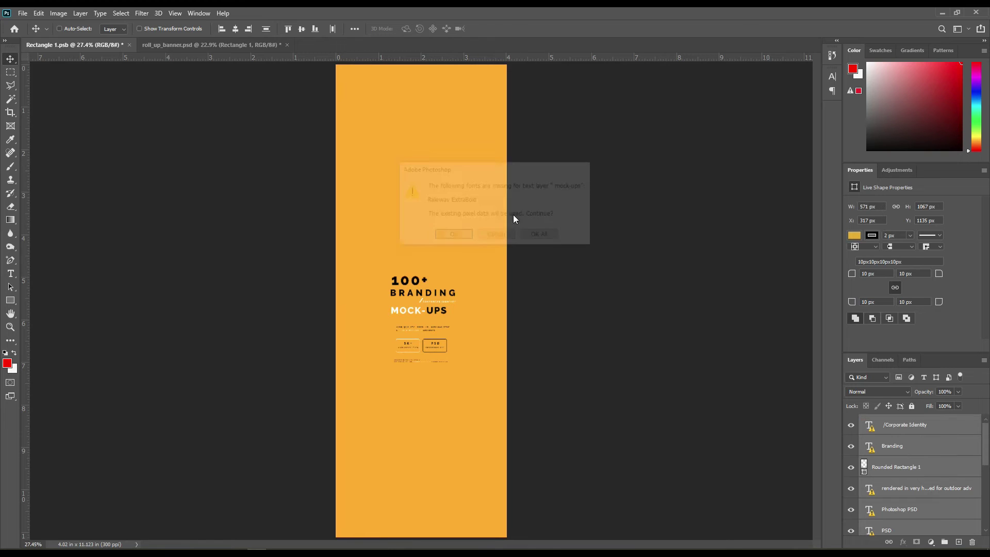
left_click(541, 236)
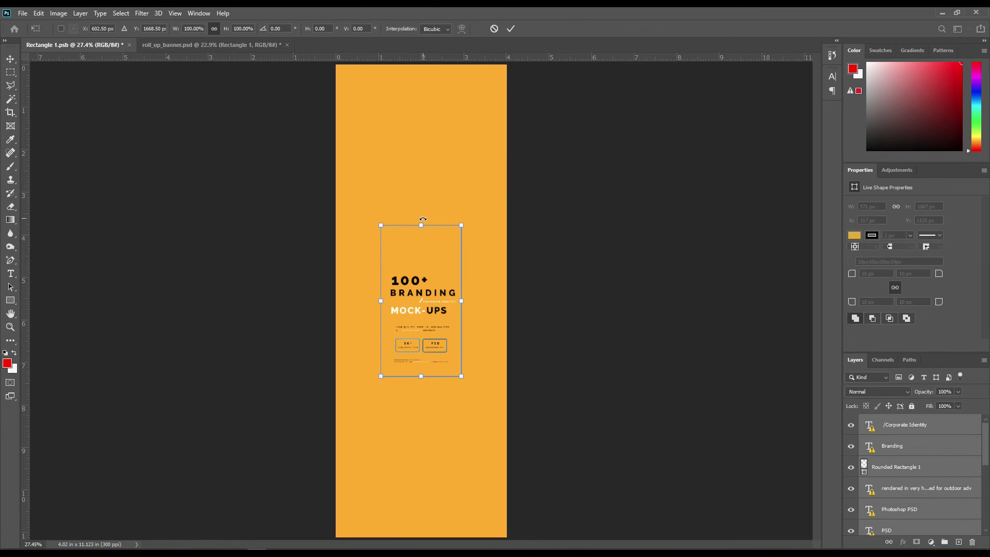
left_click_drag(421, 224, 422, 65)
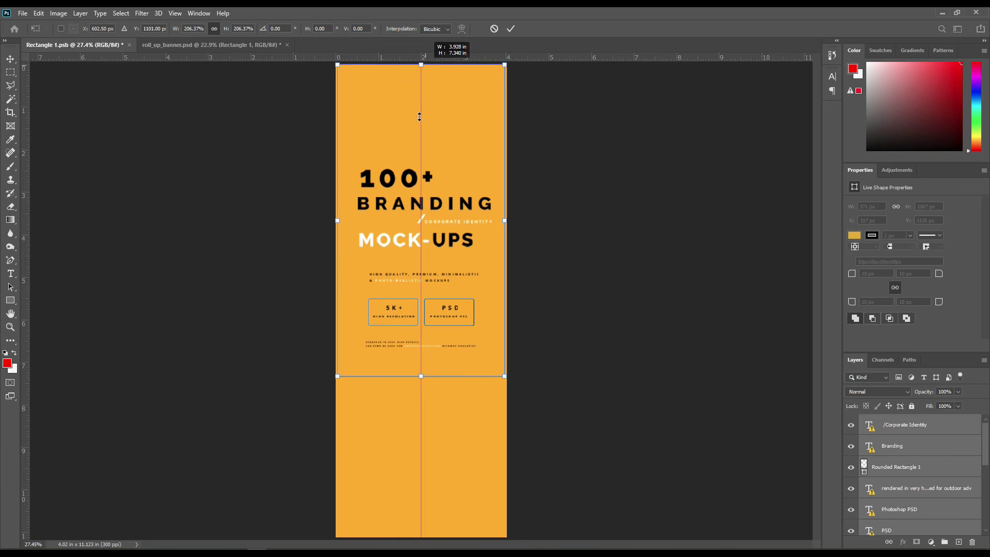
left_click_drag(421, 377, 421, 430)
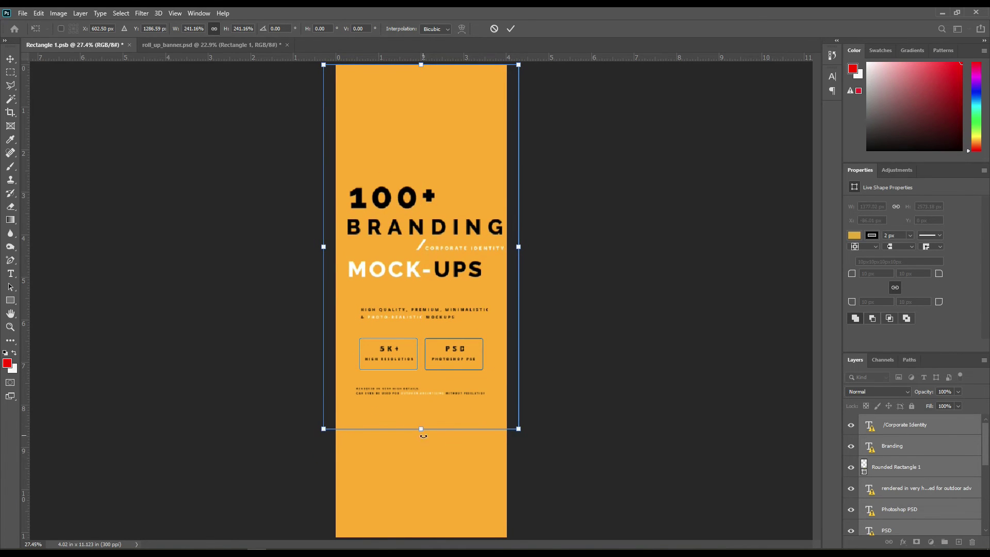
left_click(509, 28)
left_click(707, 426)
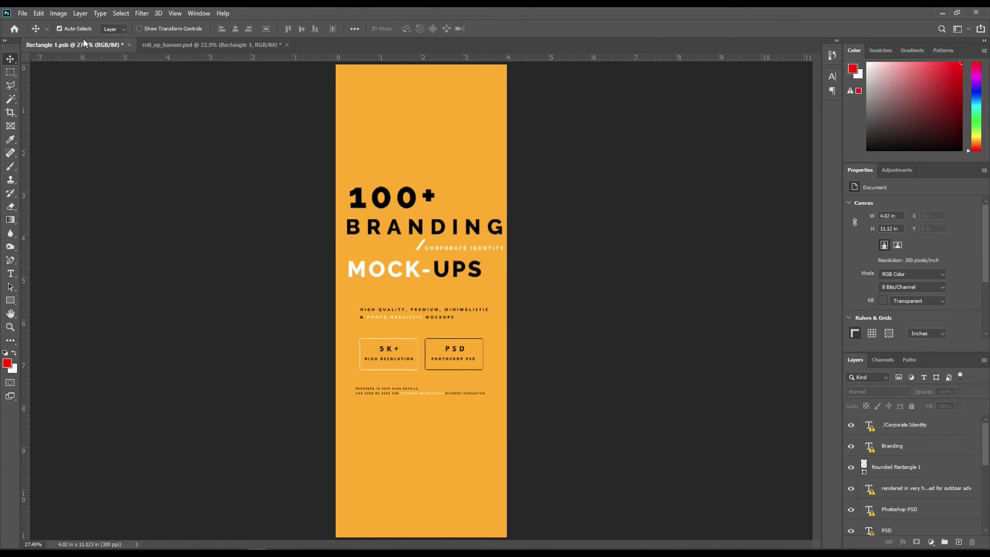
Step: Save Rectangle 1.psb and return to the roll_up_banner mockup
left_click(23, 13)
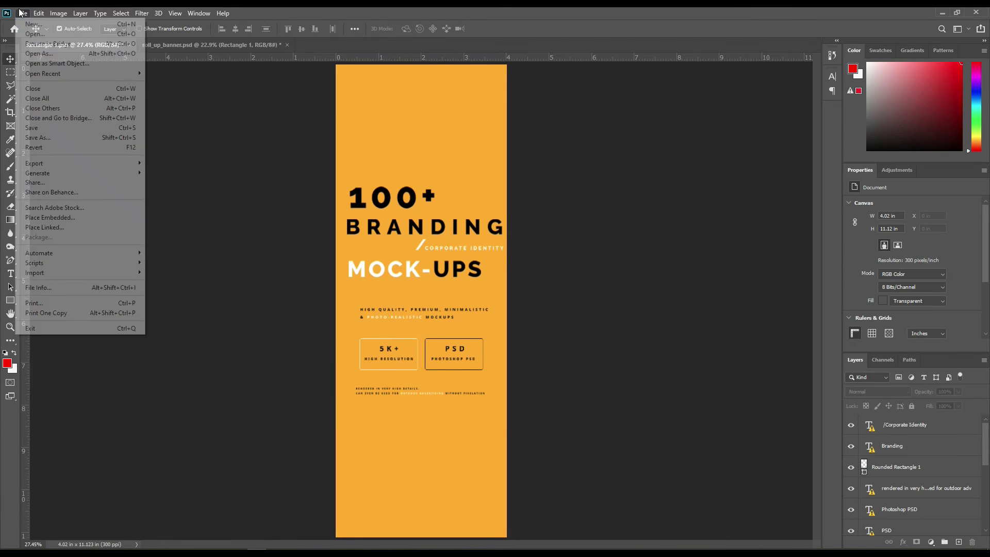
left_click(53, 129)
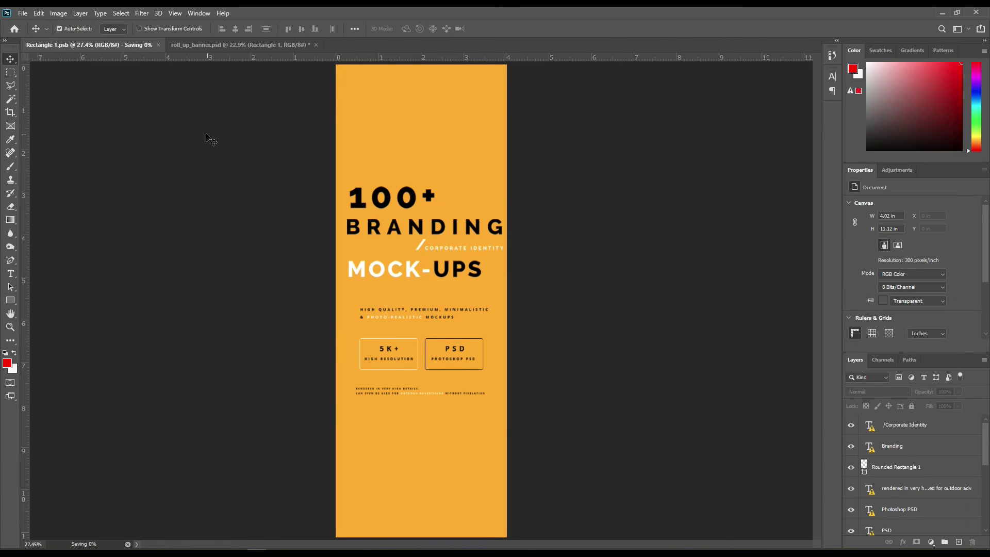
left_click(196, 45)
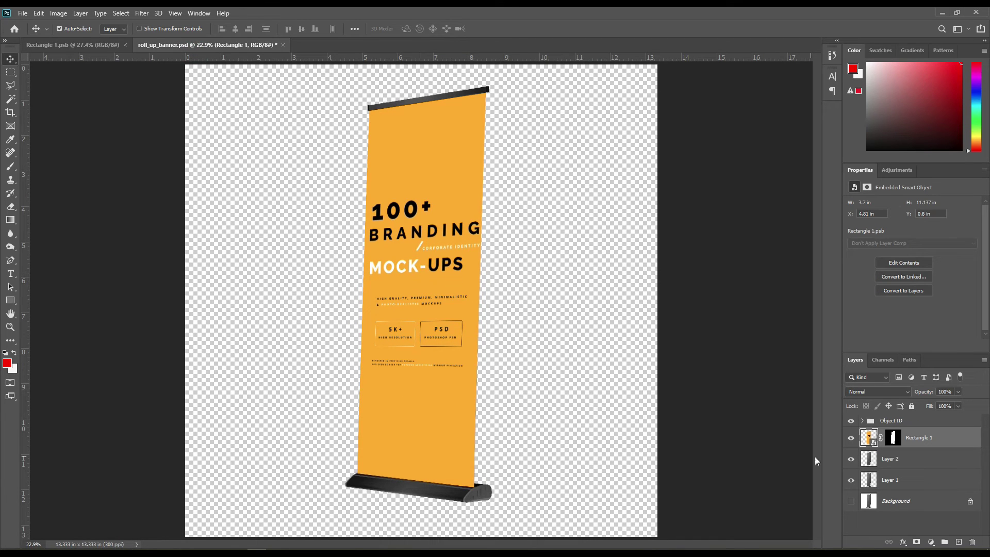
Step: Move Layer 2 above Rectangle 1 and set it to Screen at 92% opacity
left_click(869, 463)
left_click_drag(894, 461, 902, 429)
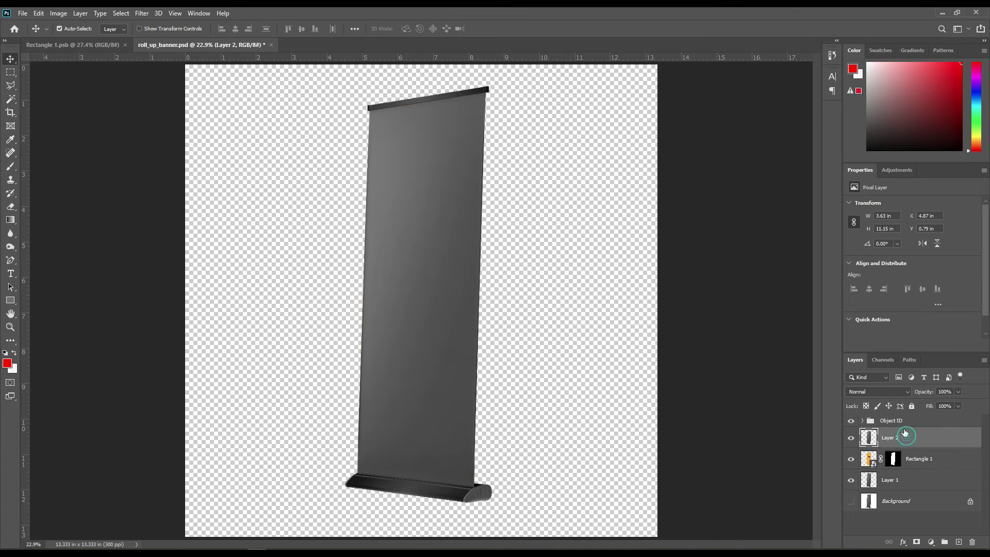
left_click(889, 385)
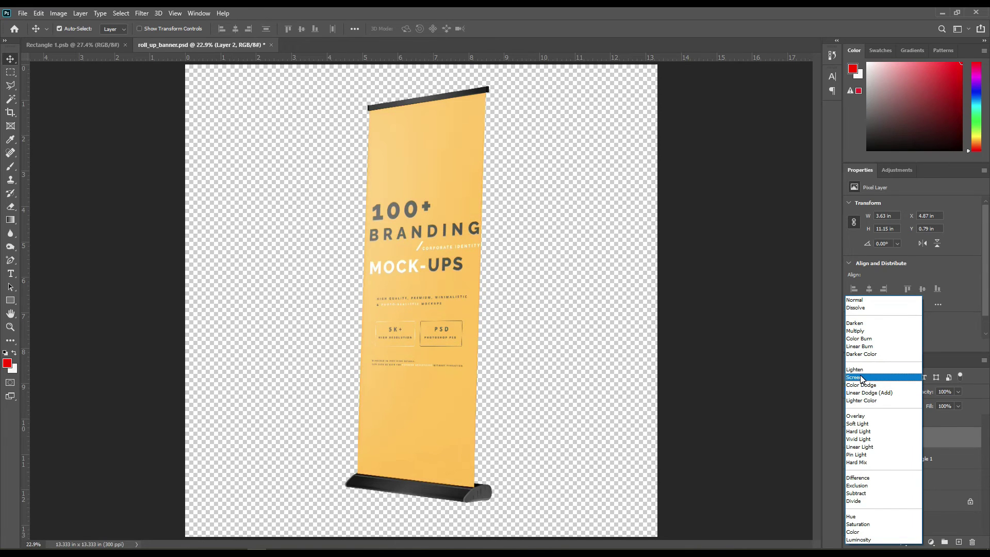
left_click(861, 377)
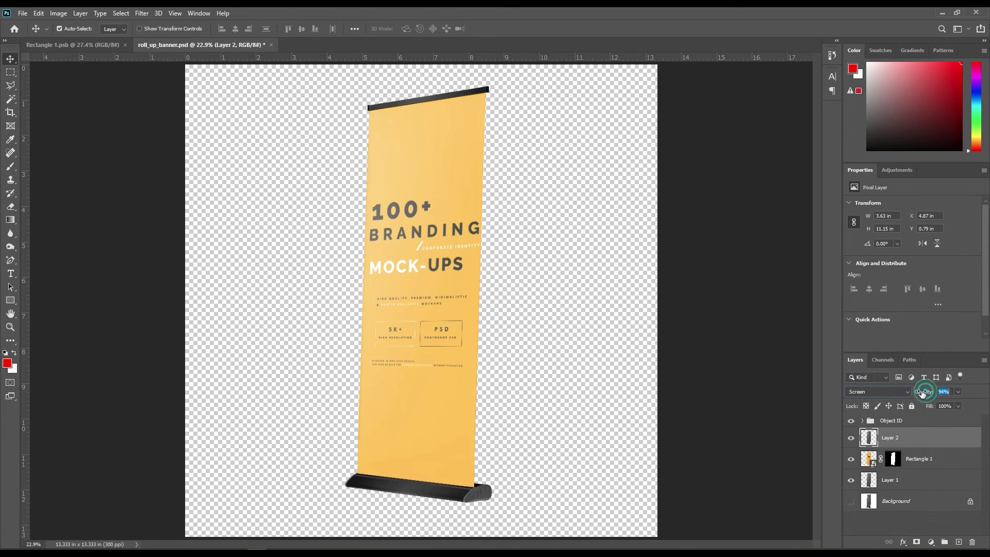
left_click_drag(926, 394, 909, 443)
left_click(908, 442)
Step: Duplicate Layer 2 and set the copy to Multiply at 68% opacity
key("ctrl+j")
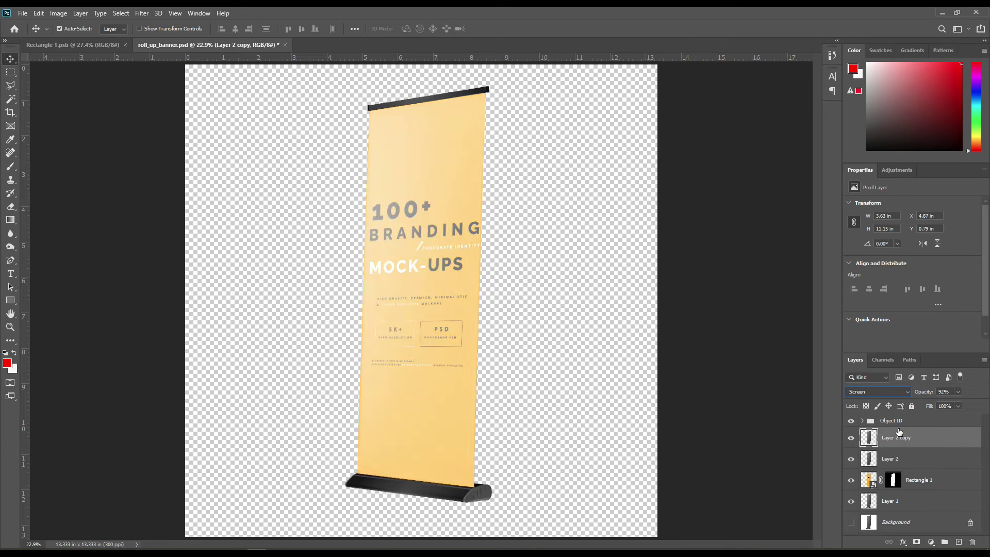
left_click(892, 393)
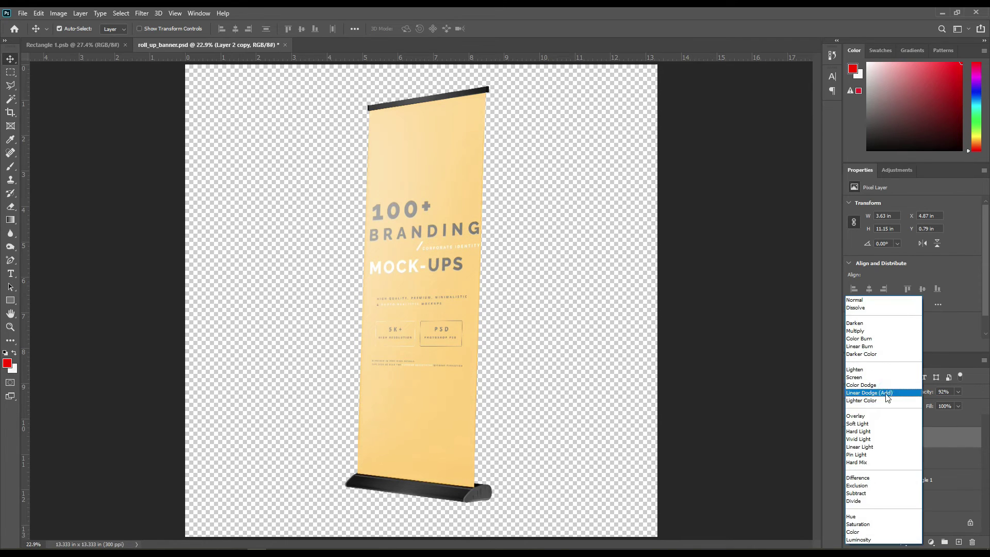
left_click(858, 331)
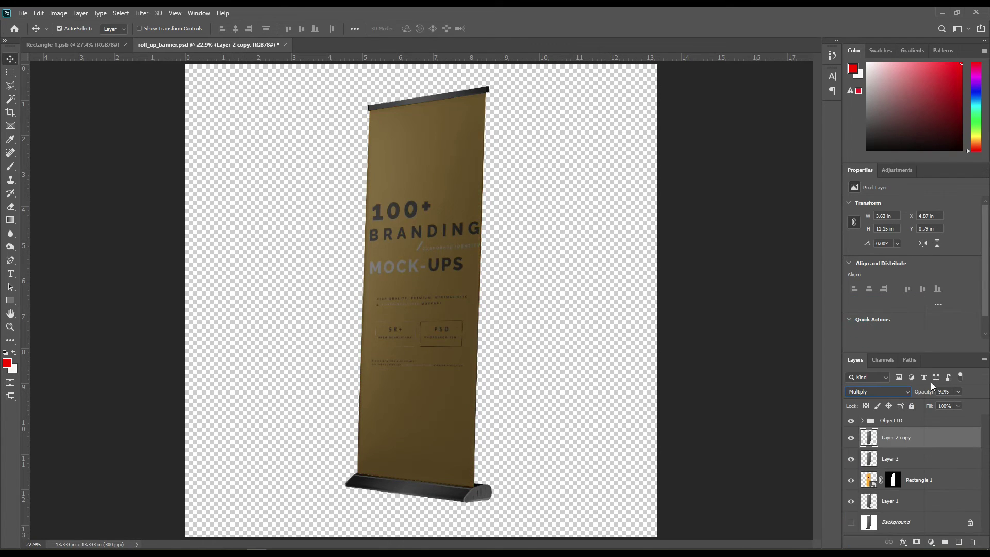
left_click_drag(927, 392, 921, 392)
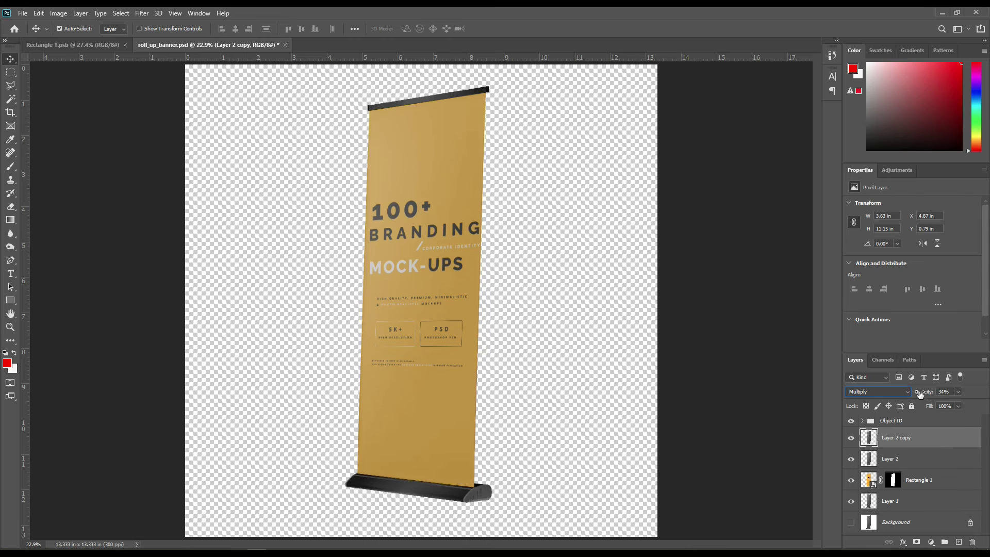
left_click_drag(920, 393, 932, 397)
Step: Adjust and split Layer 2 copy's Blend If sliders so its Multiply shading affects only dark tones
left_click(947, 439)
double_click(947, 440)
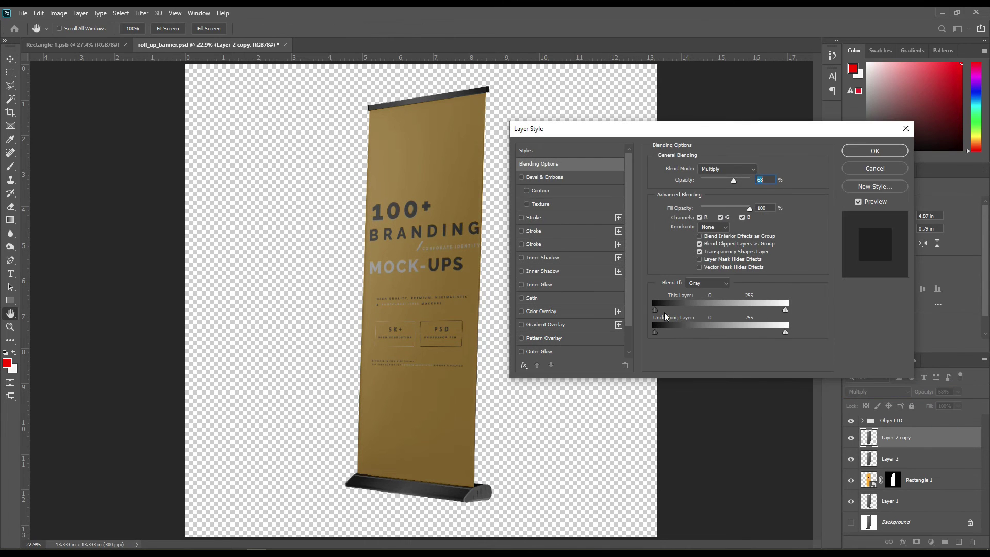
mouse_move(655, 332)
left_mouse_down()
mouse_move(726, 332)
mouse_move(656, 332)
mouse_move(704, 309)
mouse_move(638, 311)
left_mouse_up()
left_click_drag(785, 311, 727, 311)
left_click_drag(787, 313, 680, 311)
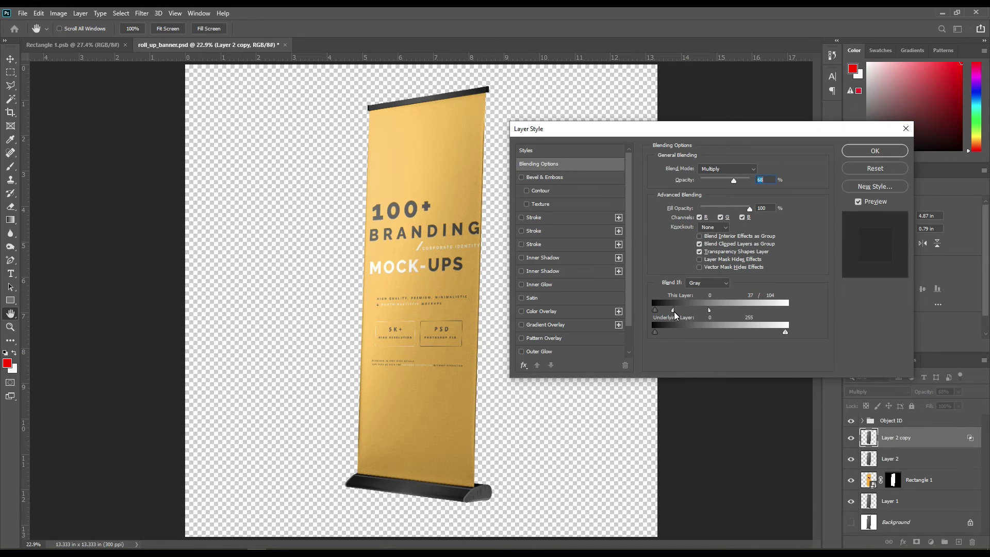
left_click(875, 151)
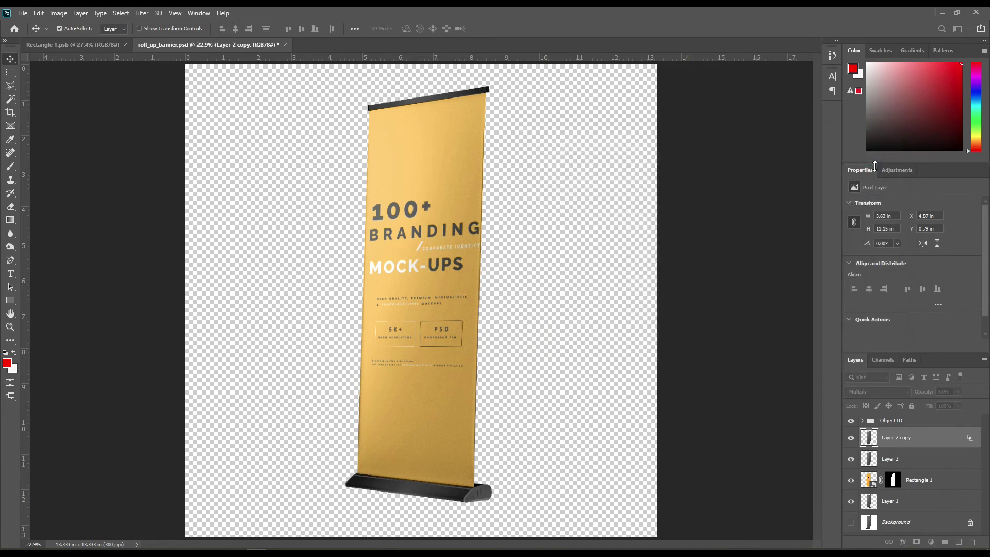
left_click(851, 438)
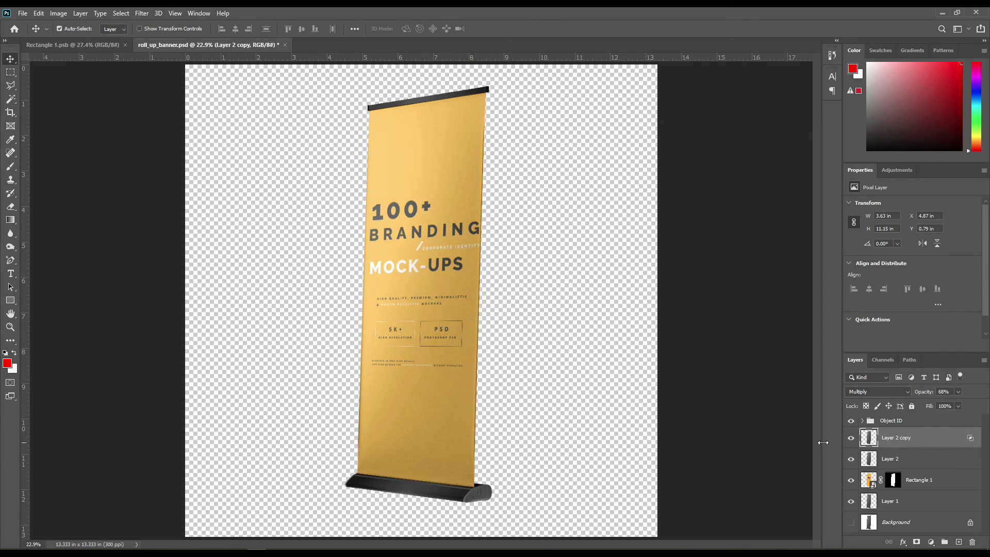
Step: Colour-tag Rectangle 1 red, then group Layer 2 and Layer 2 copy into a group named 'FX'
right_click(918, 481)
left_click(882, 390)
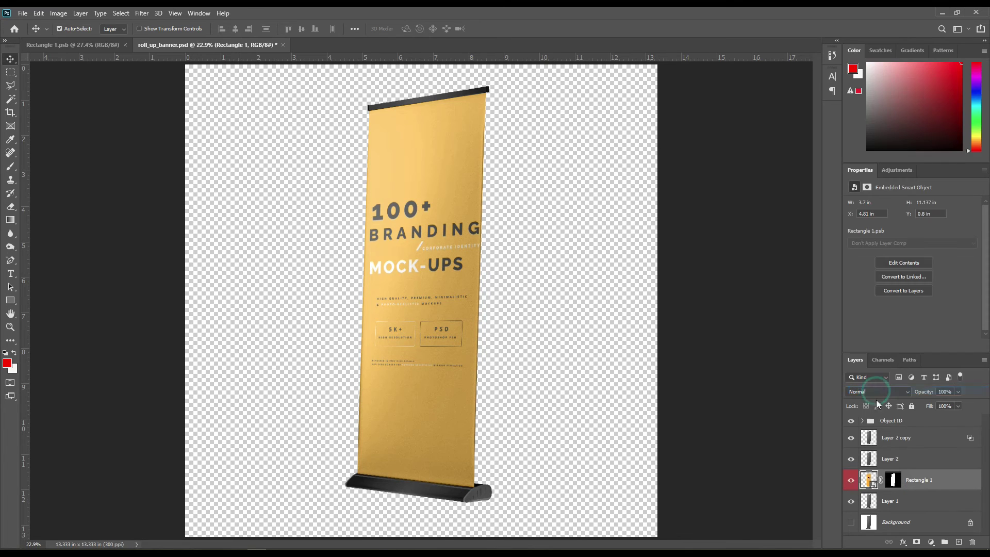
left_click(897, 460)
left_click(913, 437, "shift")
left_click_drag(917, 450, 945, 541)
double_click(890, 433)
type("FX")
key("Return")
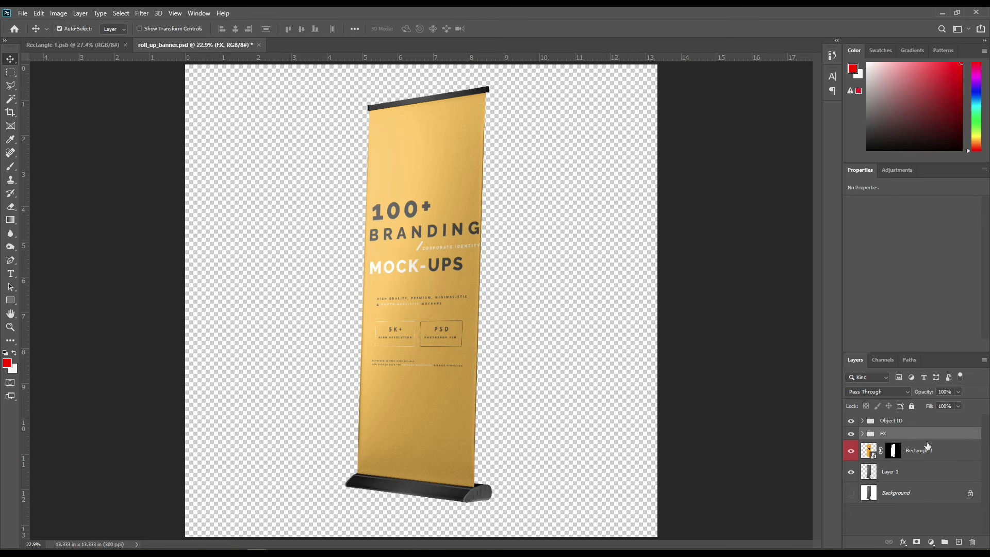
left_click(900, 513)
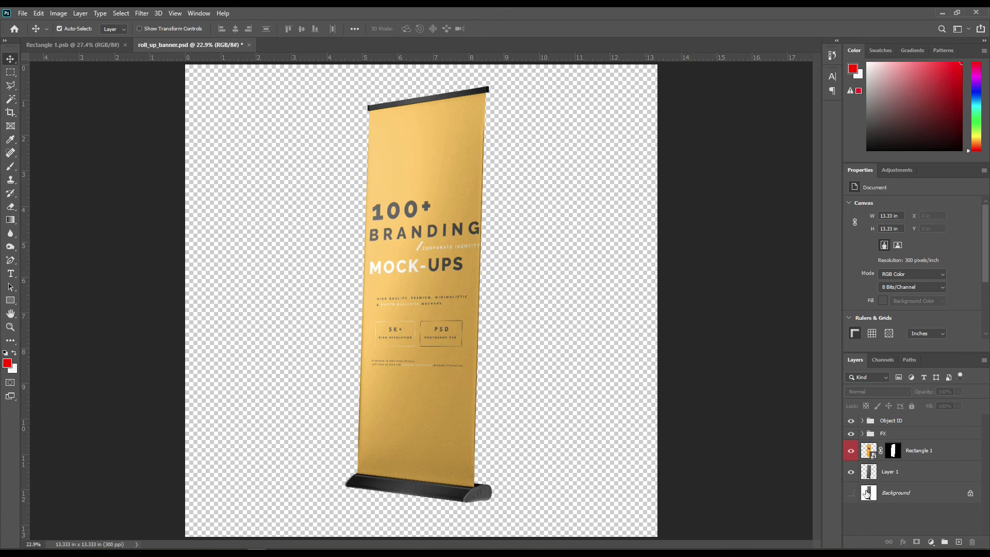
Step: Show the Background and add a sampled-yellow Solid Color fill layer set to Linear Burn
left_click(851, 492)
left_click(917, 496)
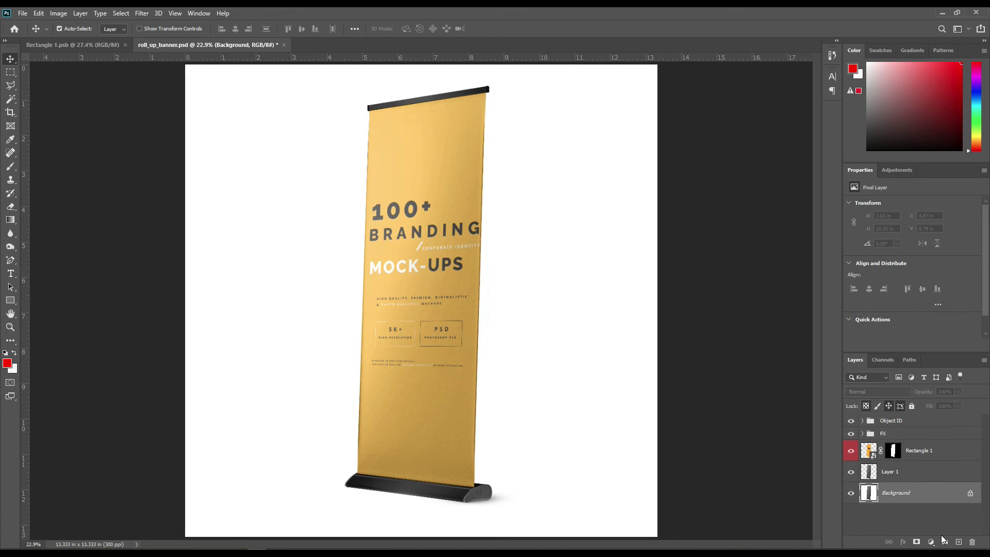
left_click(931, 542)
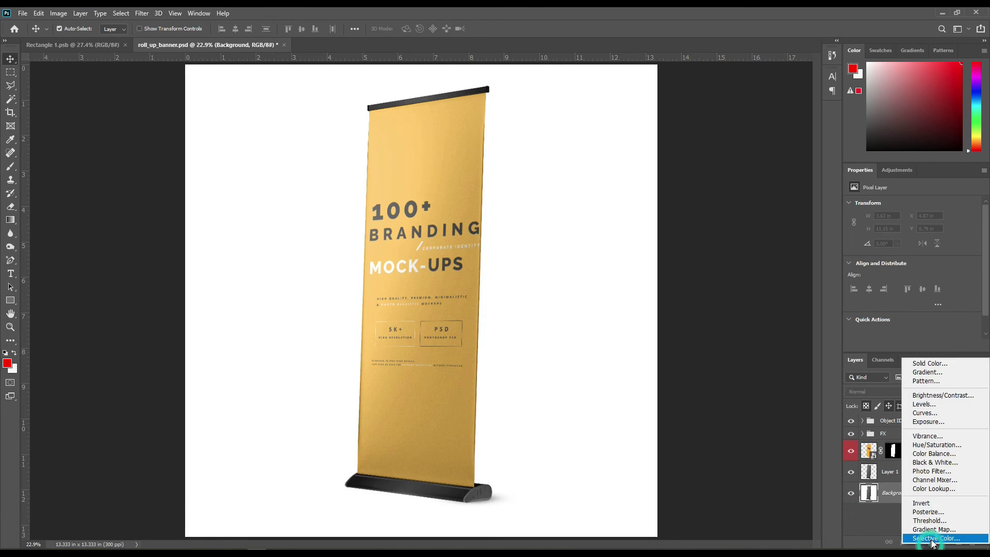
left_click(935, 364)
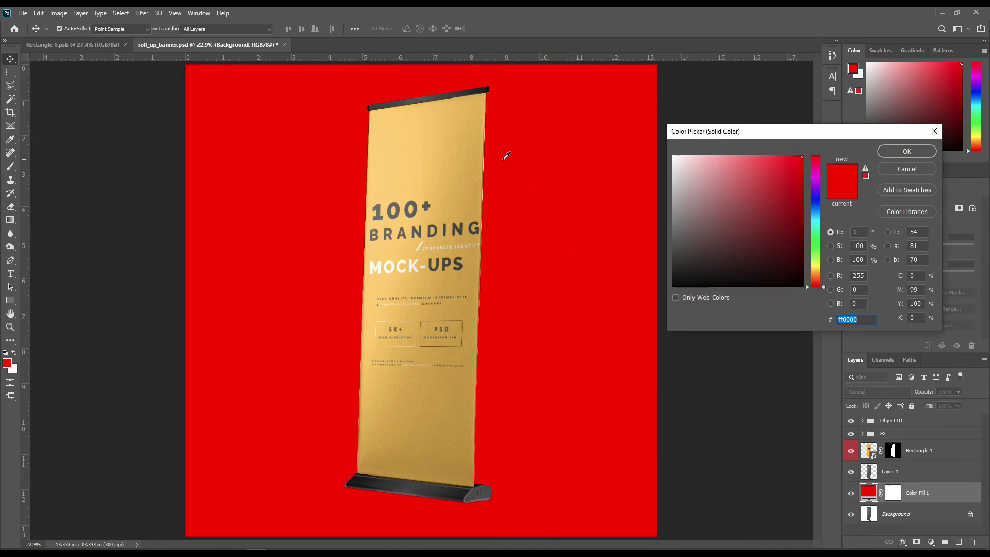
left_click(390, 167)
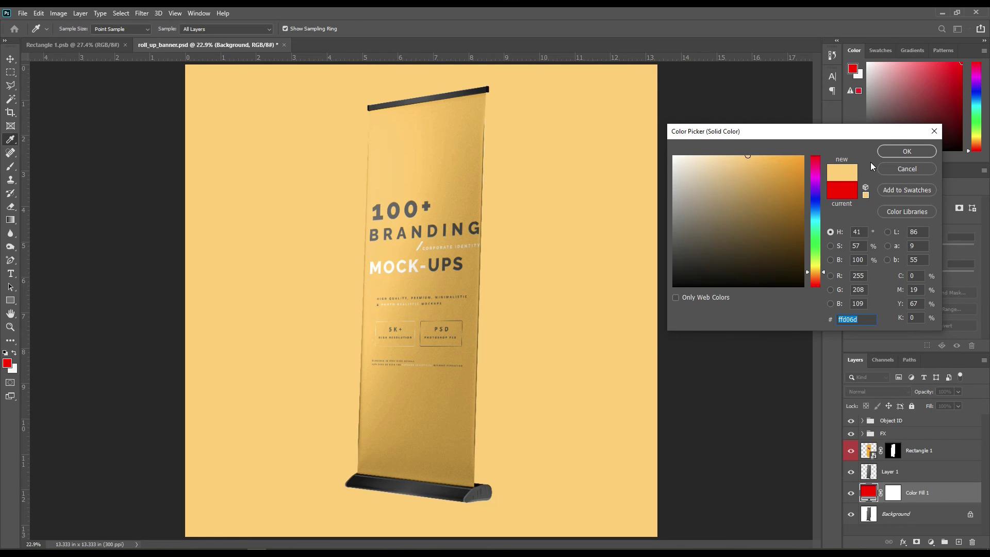
left_click(906, 152)
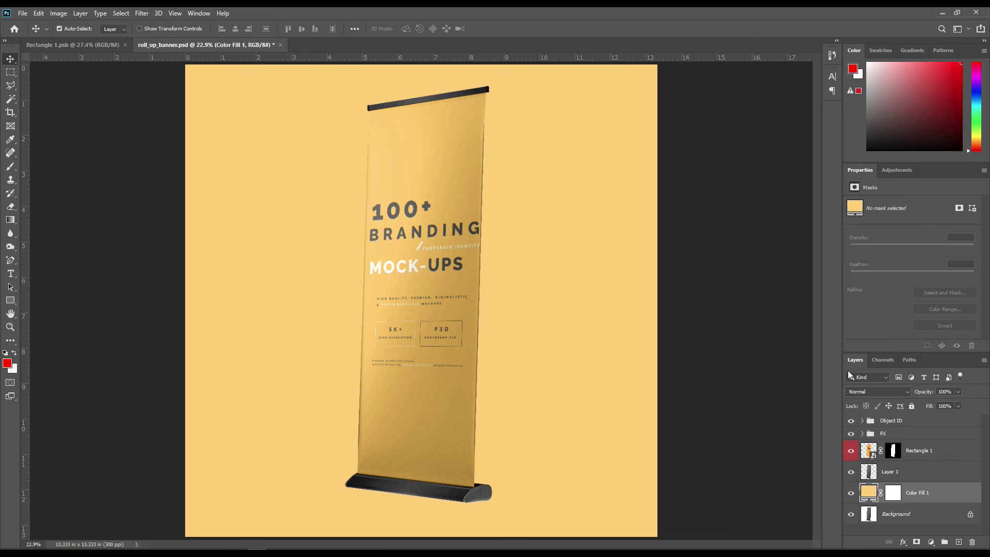
left_click(879, 392)
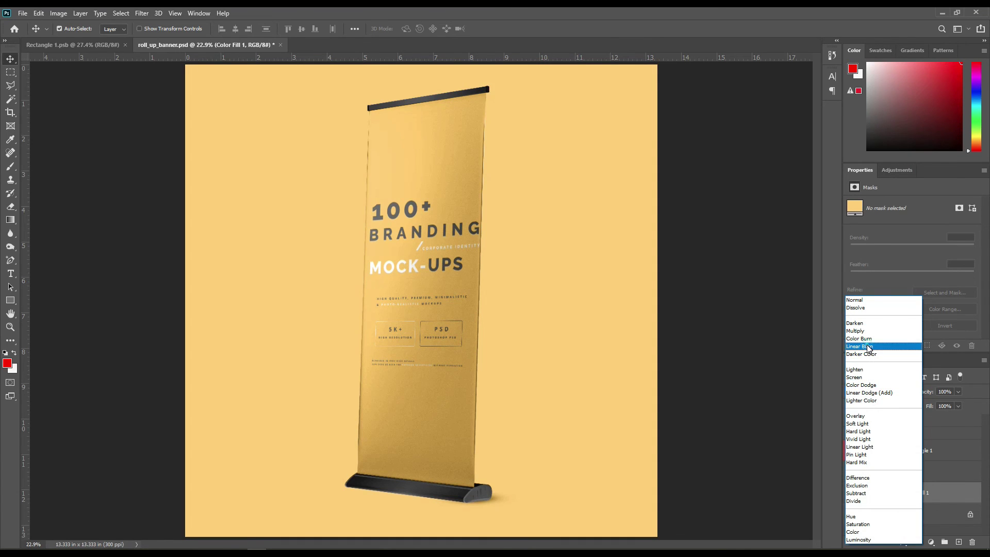
left_click(869, 349)
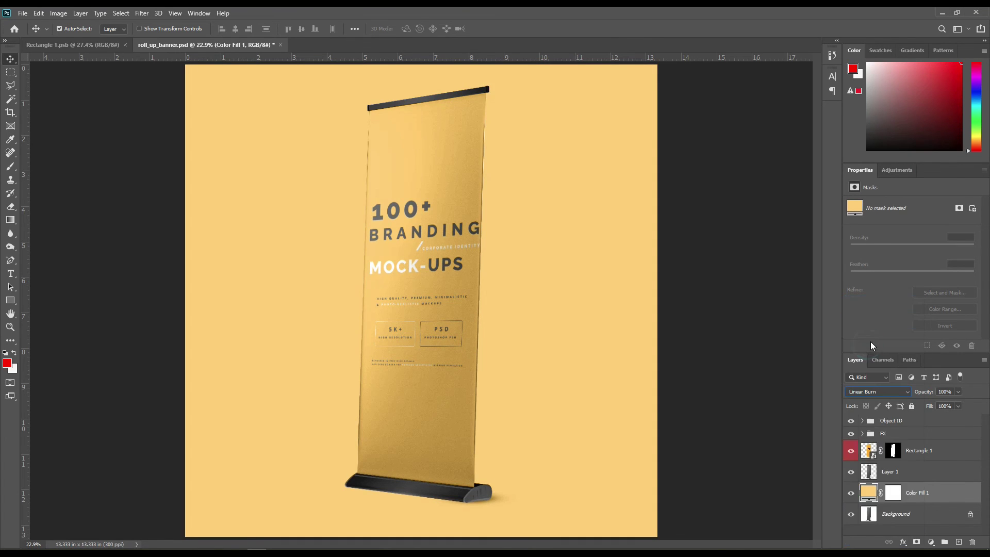
left_click(754, 422)
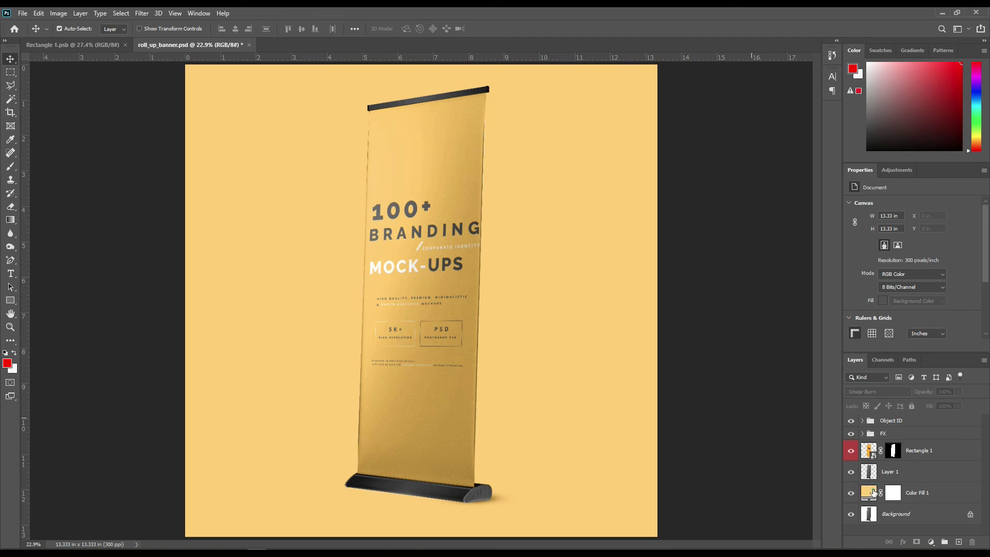
Step: Re-pick Color Fill 1's colour as a paler shade of yellow
double_click(878, 493)
left_click(462, 132)
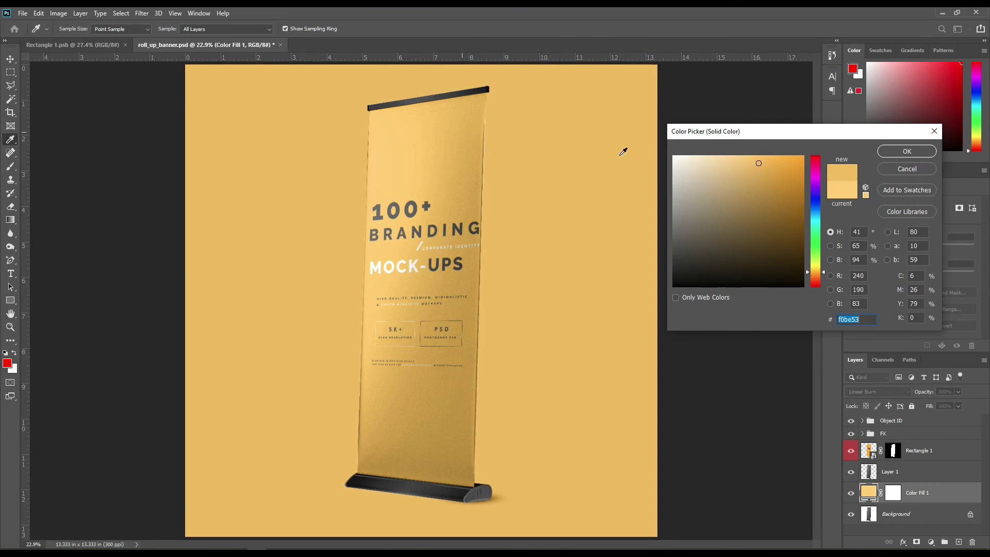
mouse_move(758, 163)
left_mouse_down()
mouse_move(793, 159)
mouse_move(734, 153)
left_mouse_up()
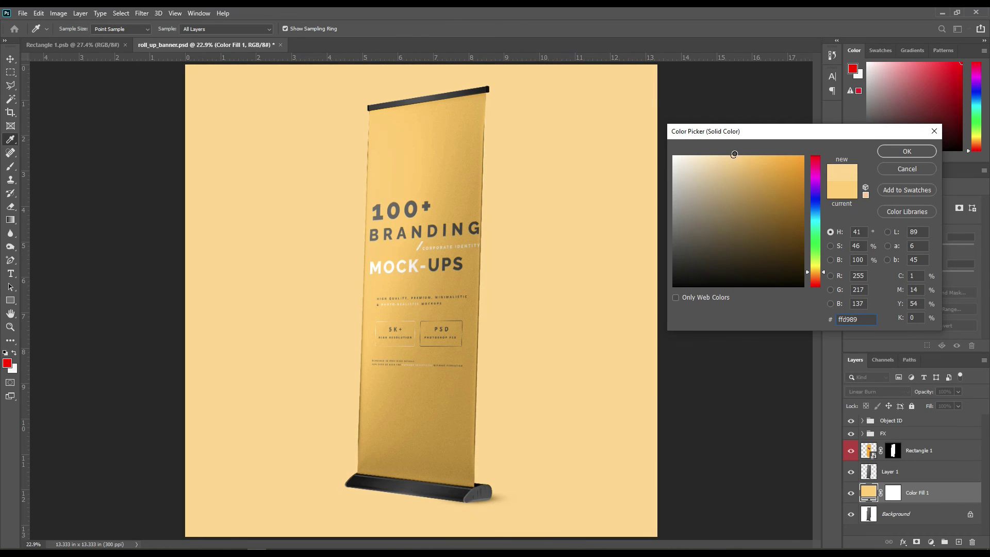
left_click(911, 155)
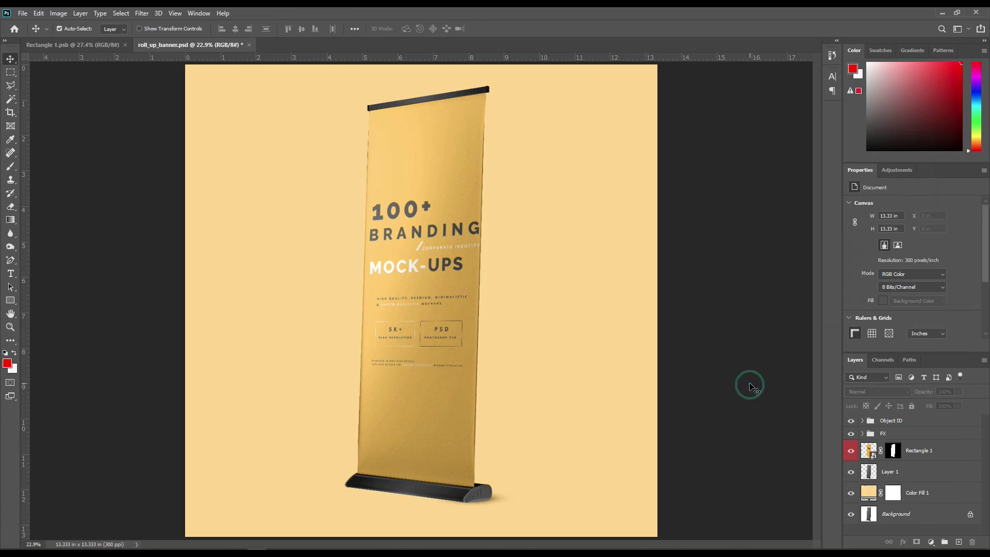
Step: Lower Layer 2 copy's opacity inside the FX group, then collapse FX
left_click(863, 434)
left_click(924, 452)
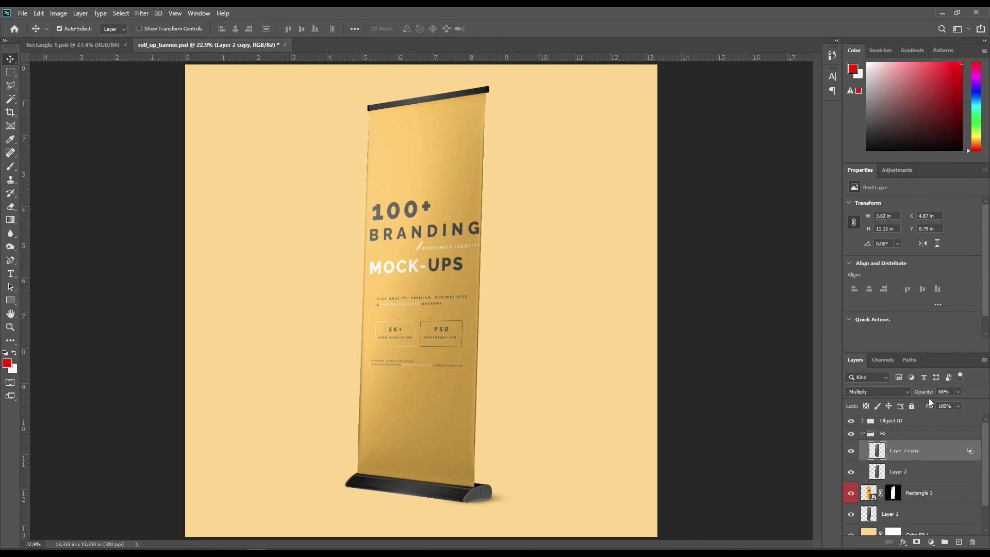
left_click_drag(926, 393, 919, 392)
left_click(736, 426)
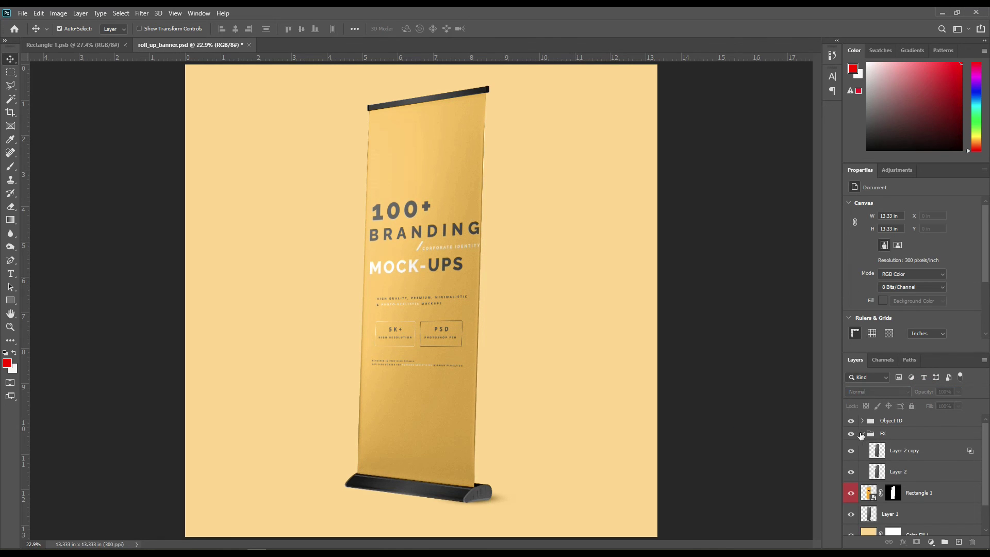
left_click(863, 433)
left_click(748, 431)
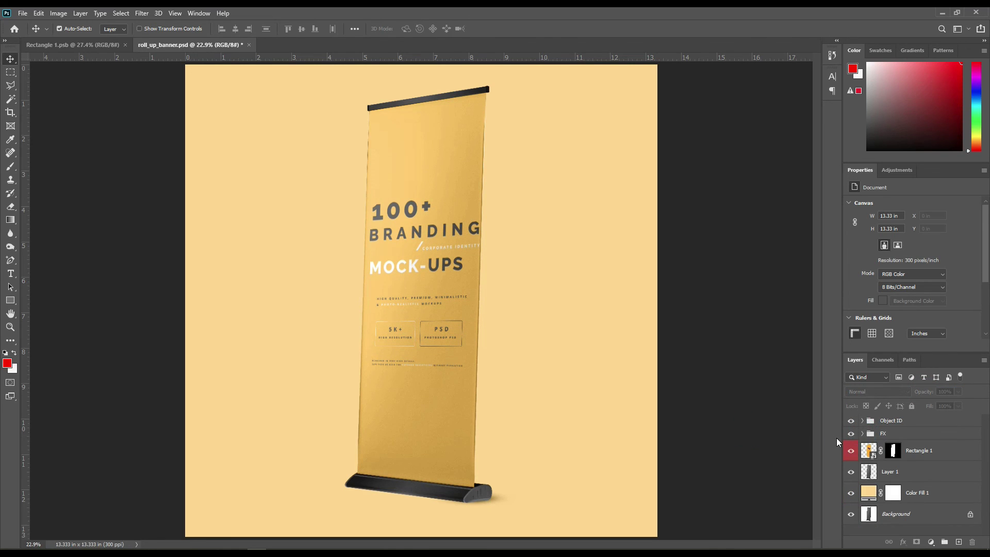